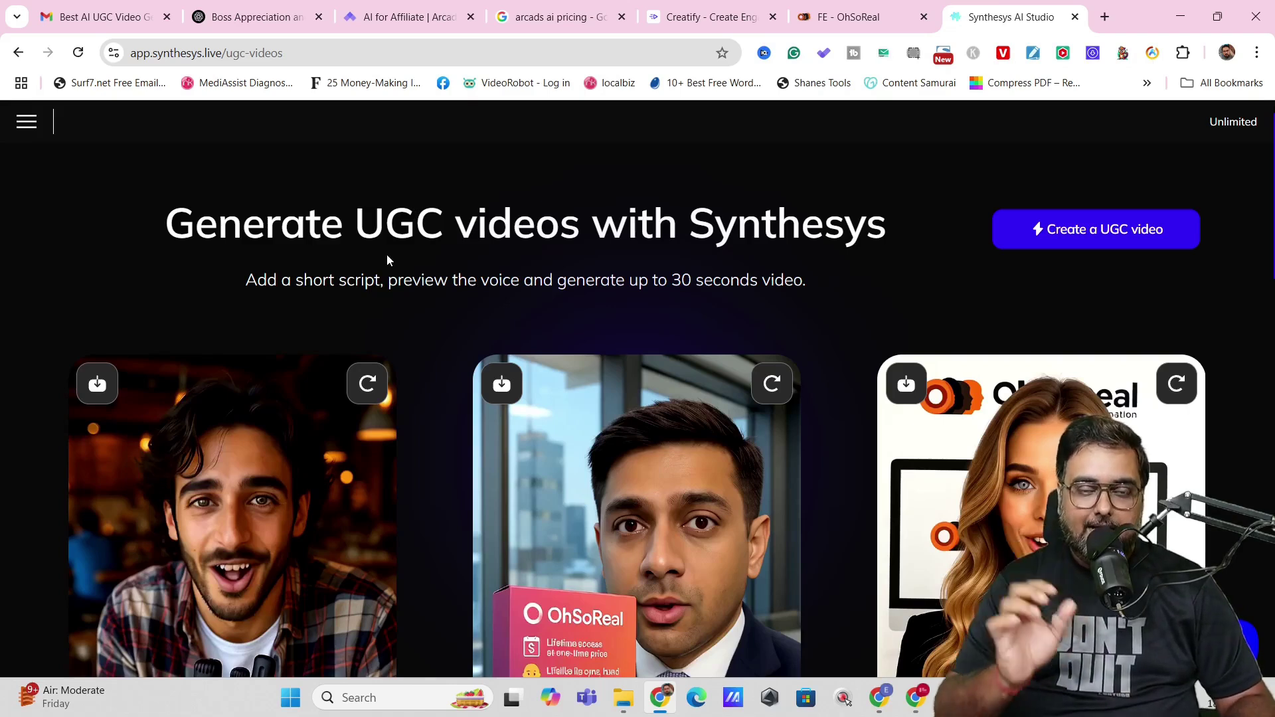
Highlight 'Synthesys' in the heading, then play the suited man's Sinclair supplement video.
left_click_drag(693, 229, 908, 244)
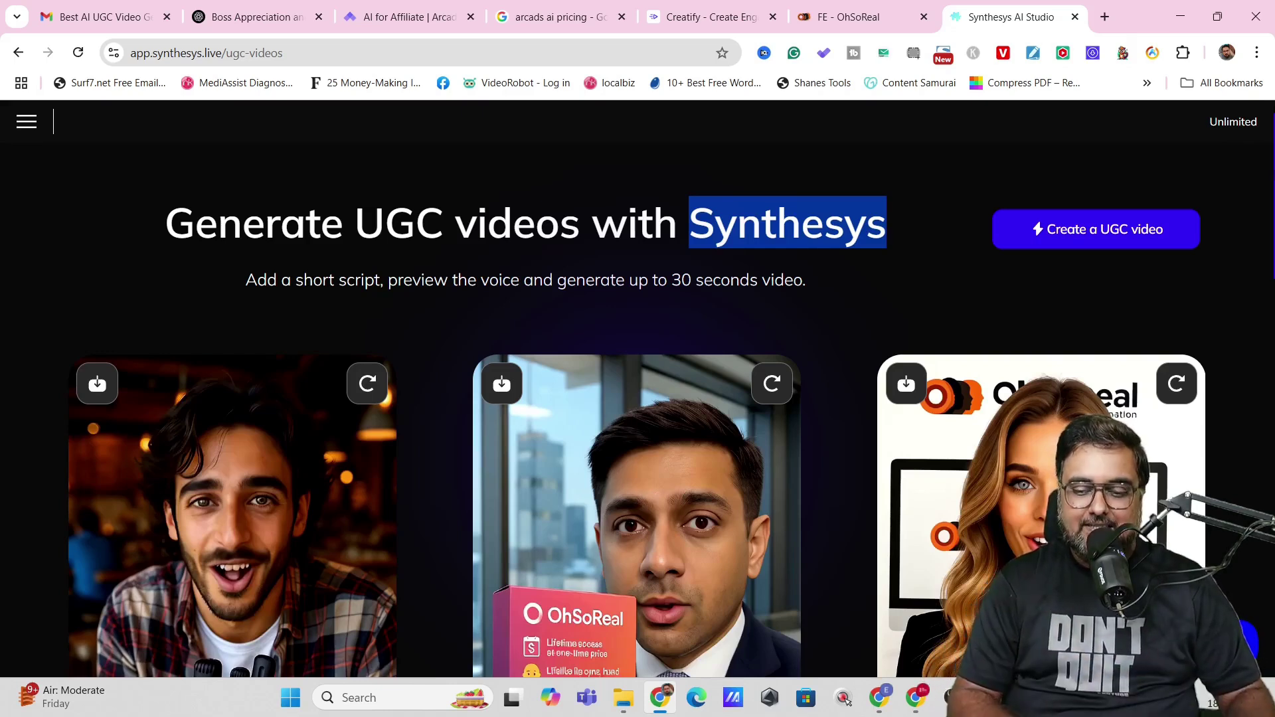
scroll(908, 244, "down", 3)
scroll(637, 392, "down", 2)
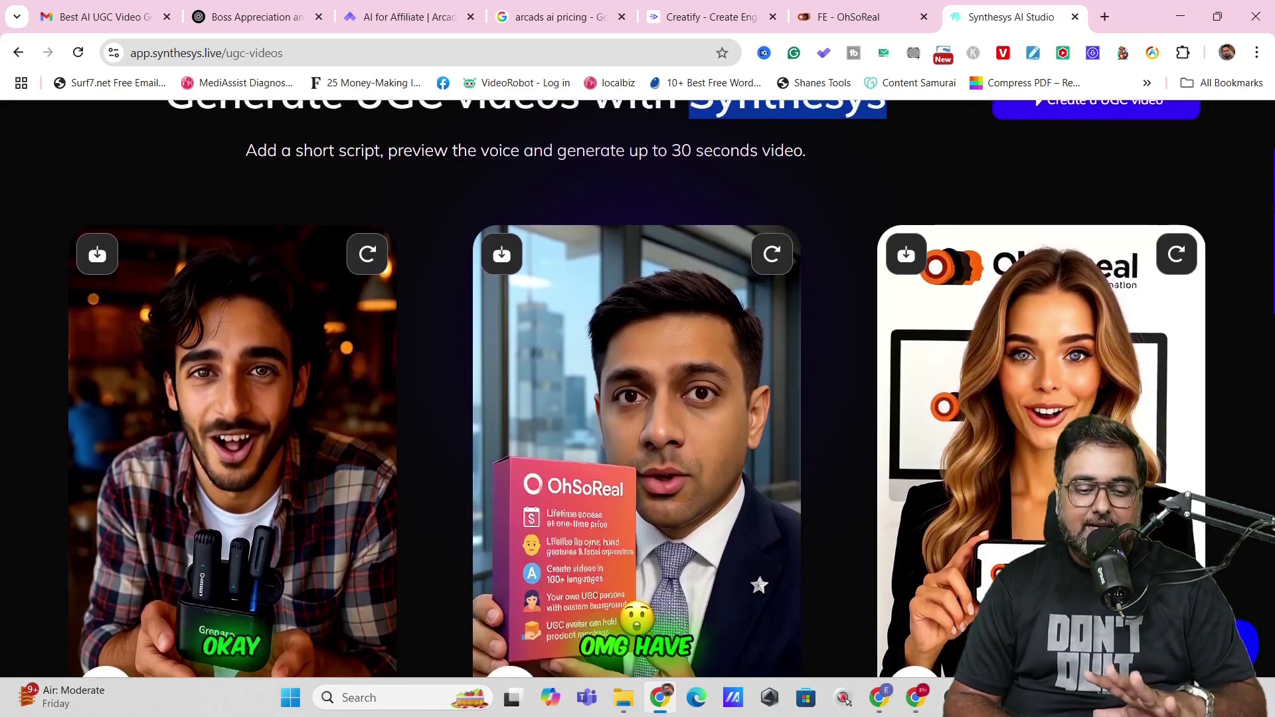
scroll(637, 392, "down", 2)
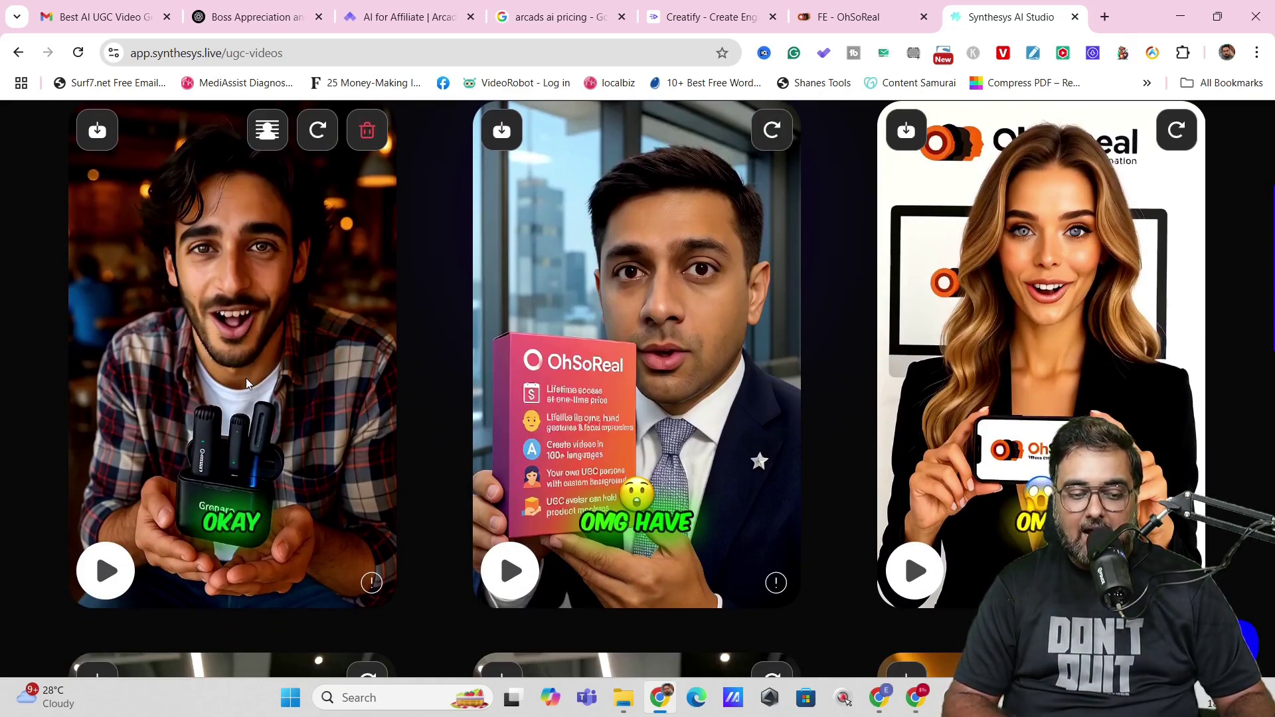
mouse_move(1121, 348)
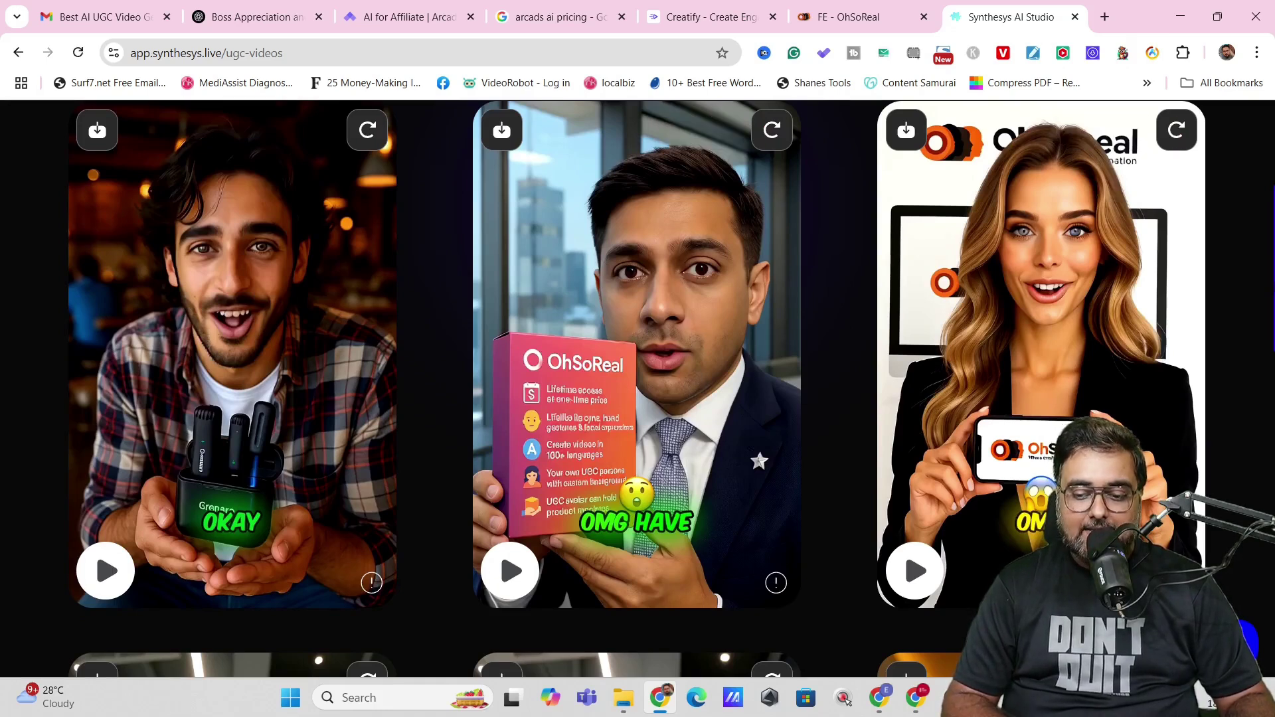
scroll(957, 489, "down", 7)
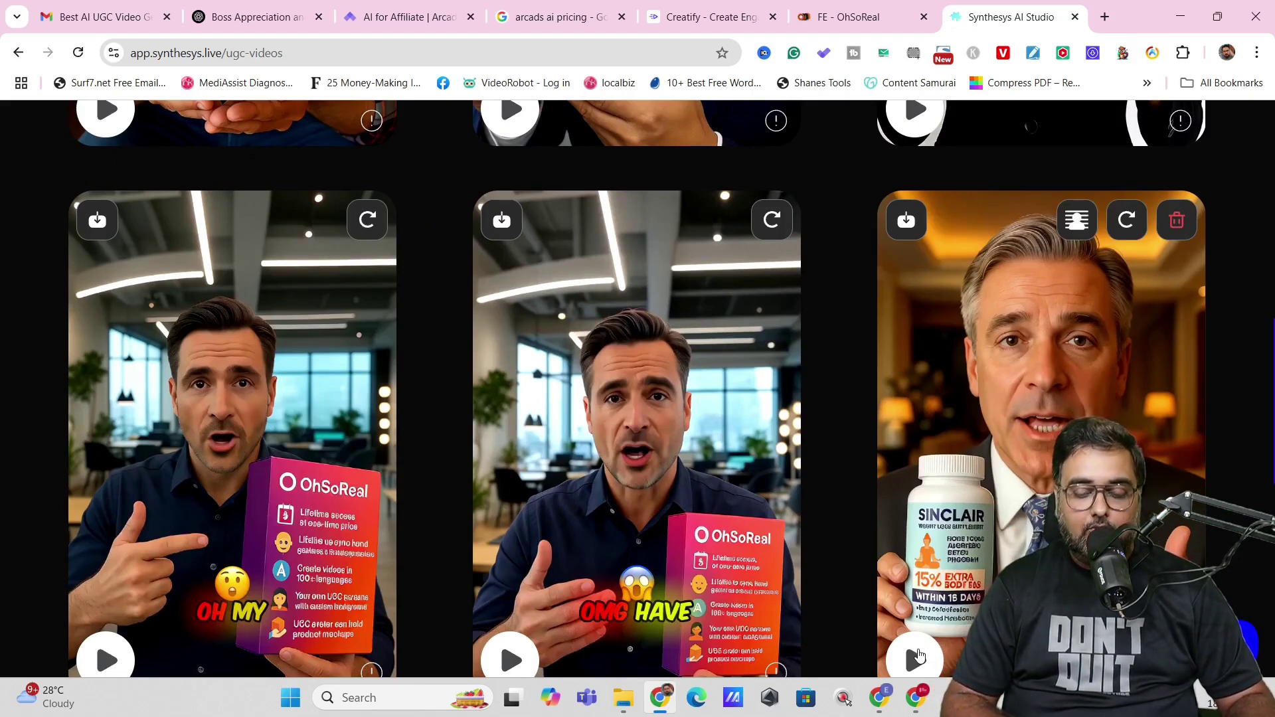
left_click(917, 658)
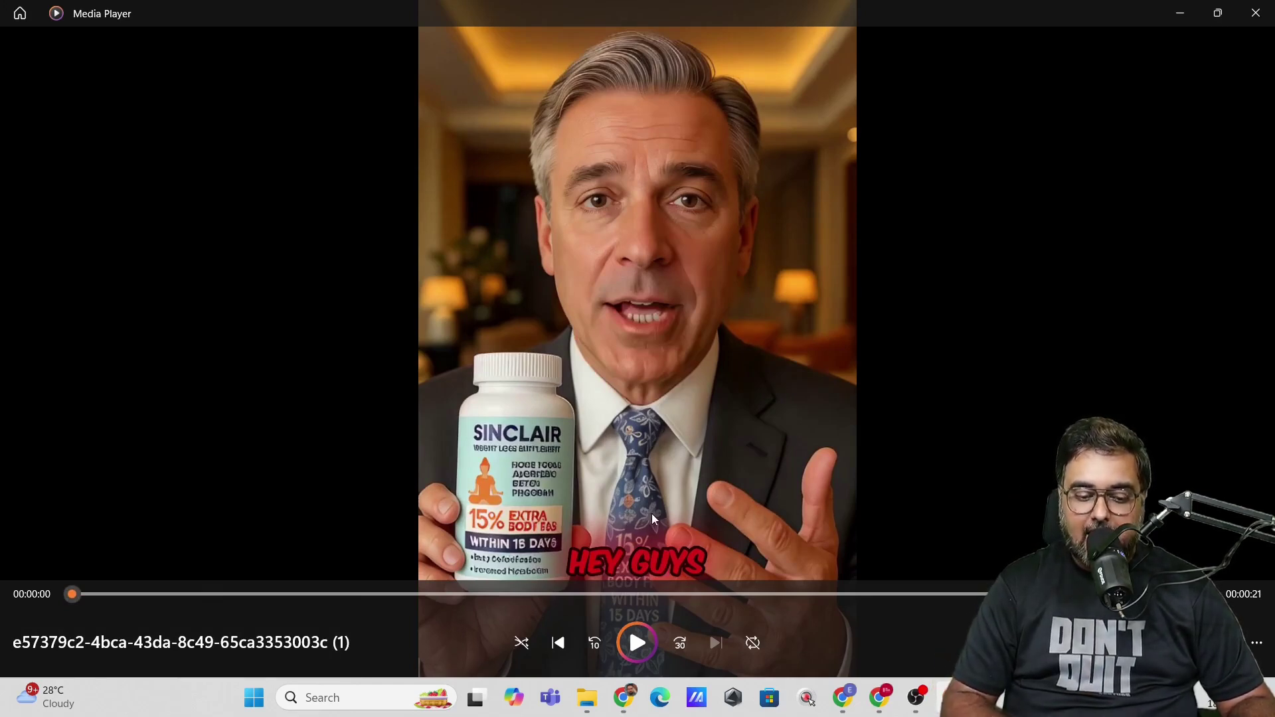
Play the Sinclair video, pause at the PLAN THAT caption, and close Media Player.
left_click(638, 643)
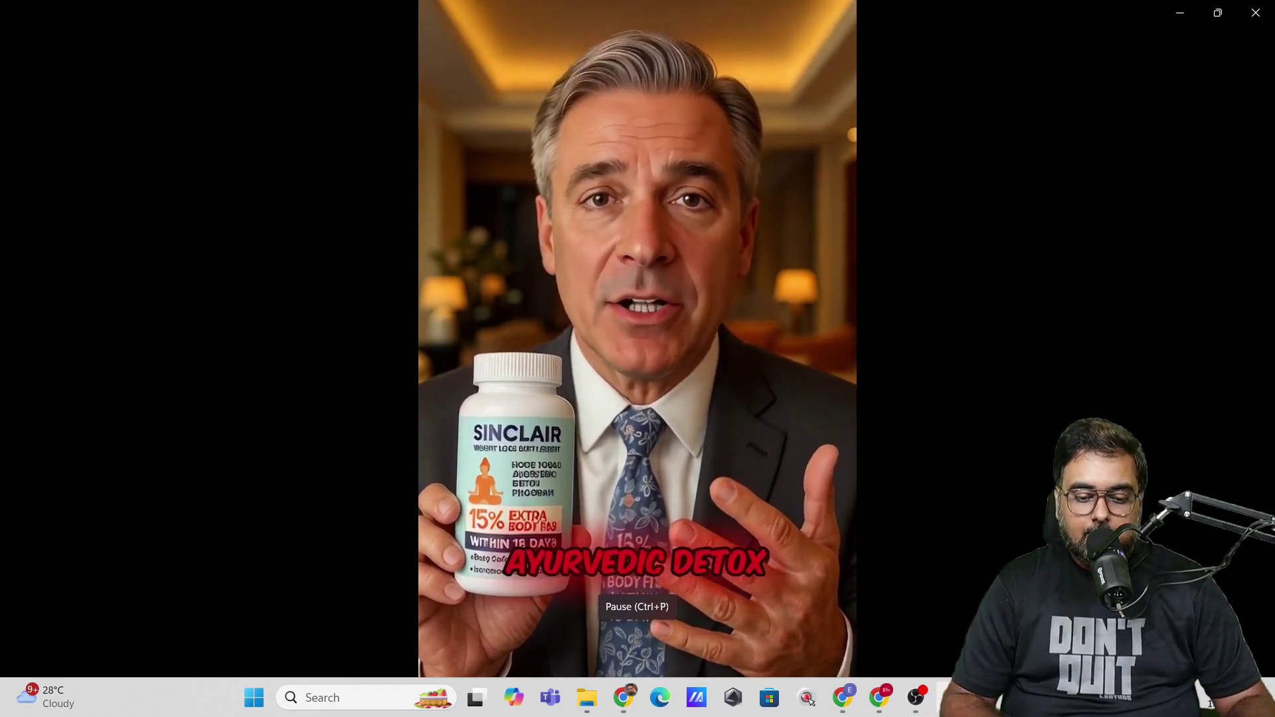
left_click(638, 642)
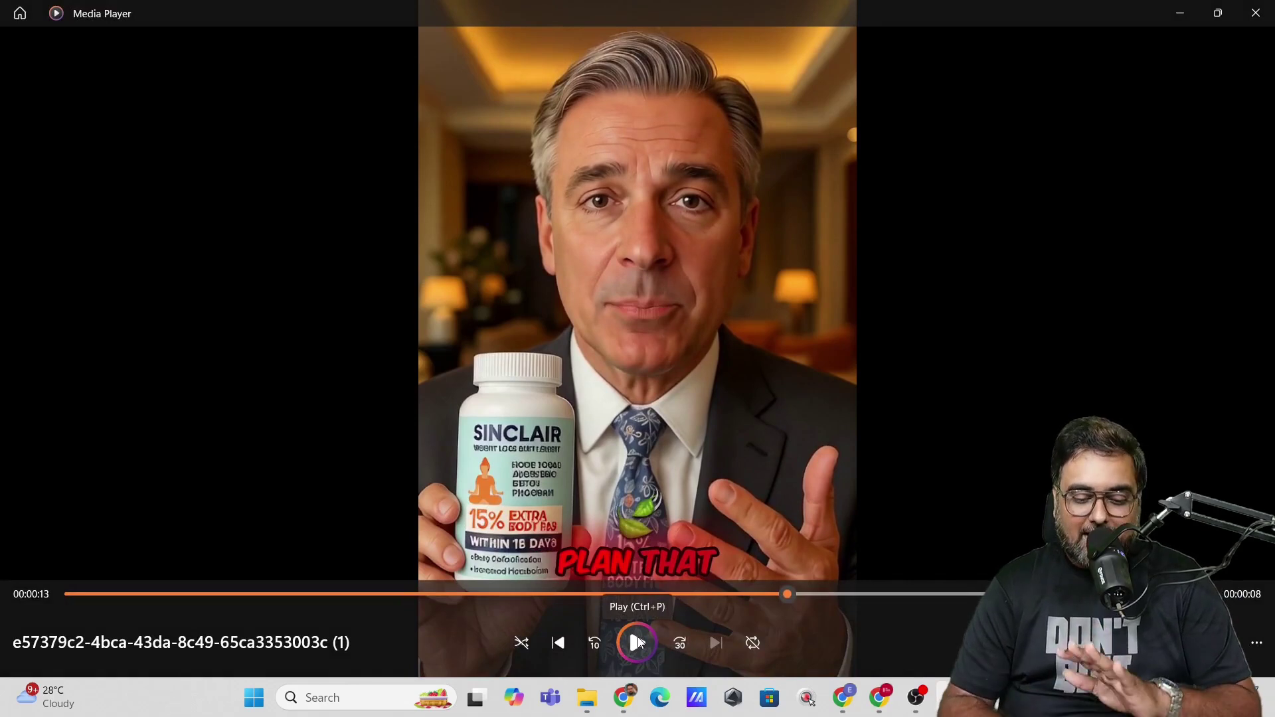
left_click(1255, 13)
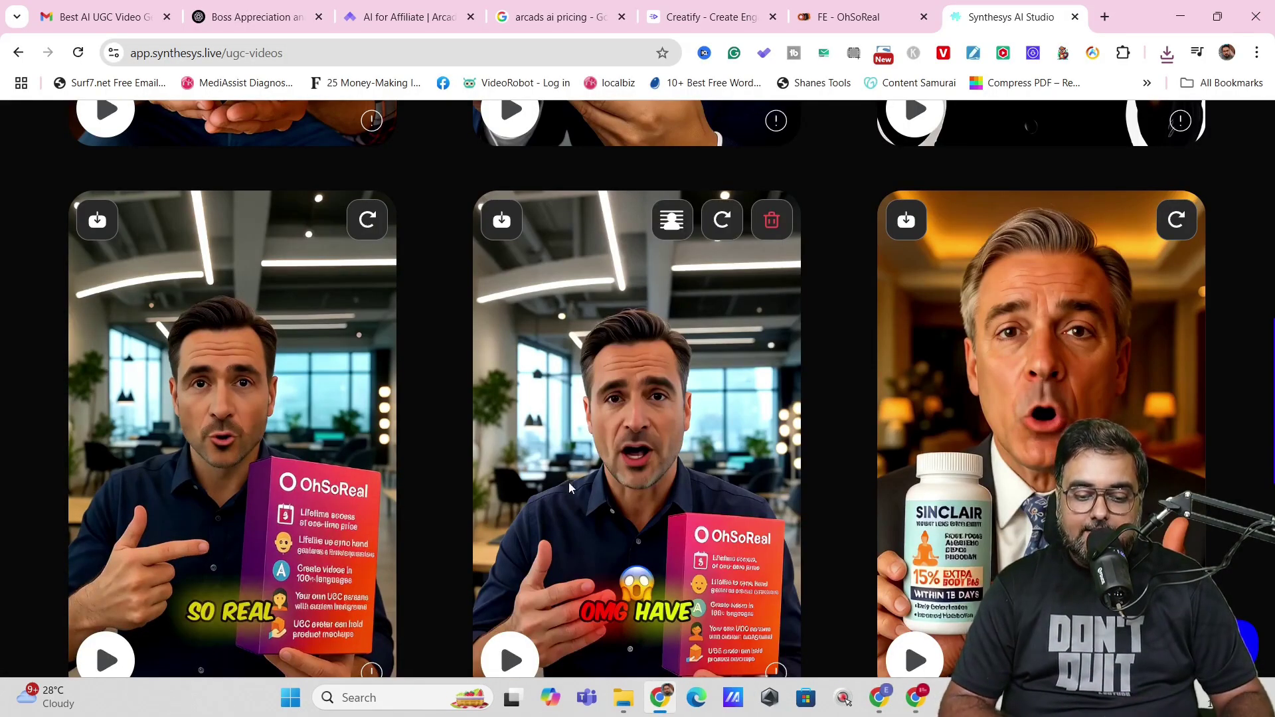
left_click(503, 662)
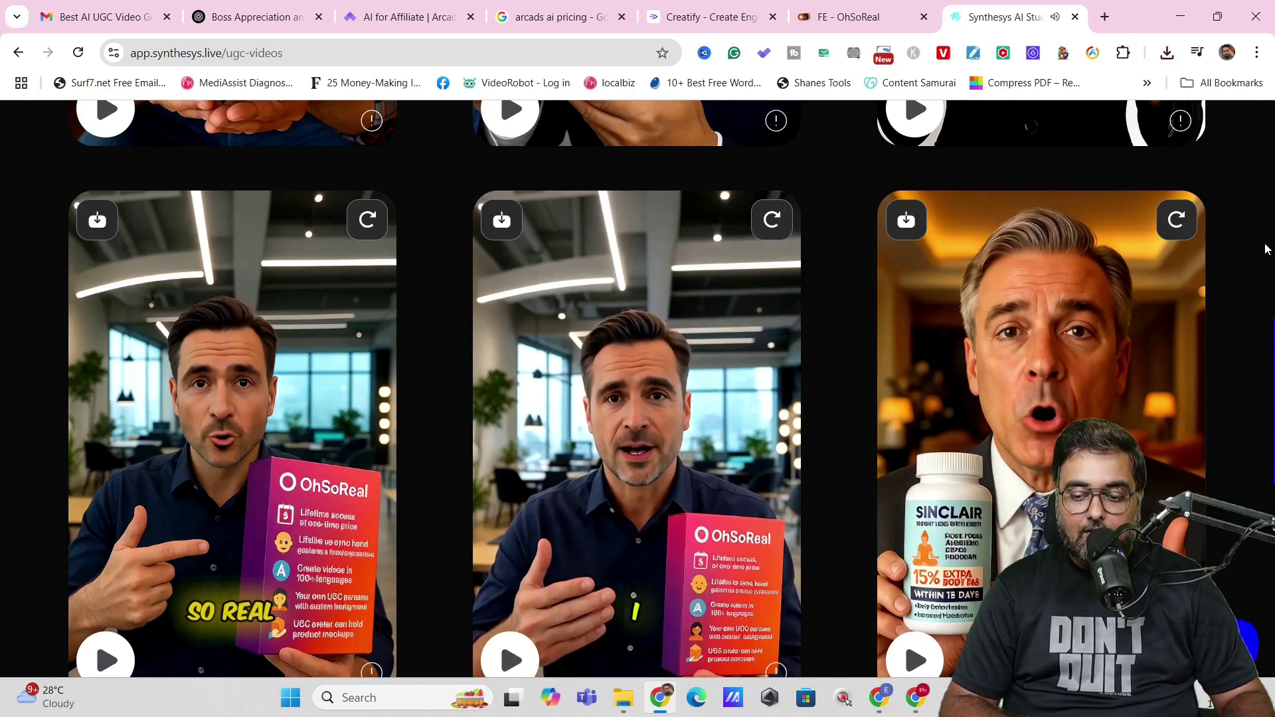
scroll(1273, 225, "up", 7)
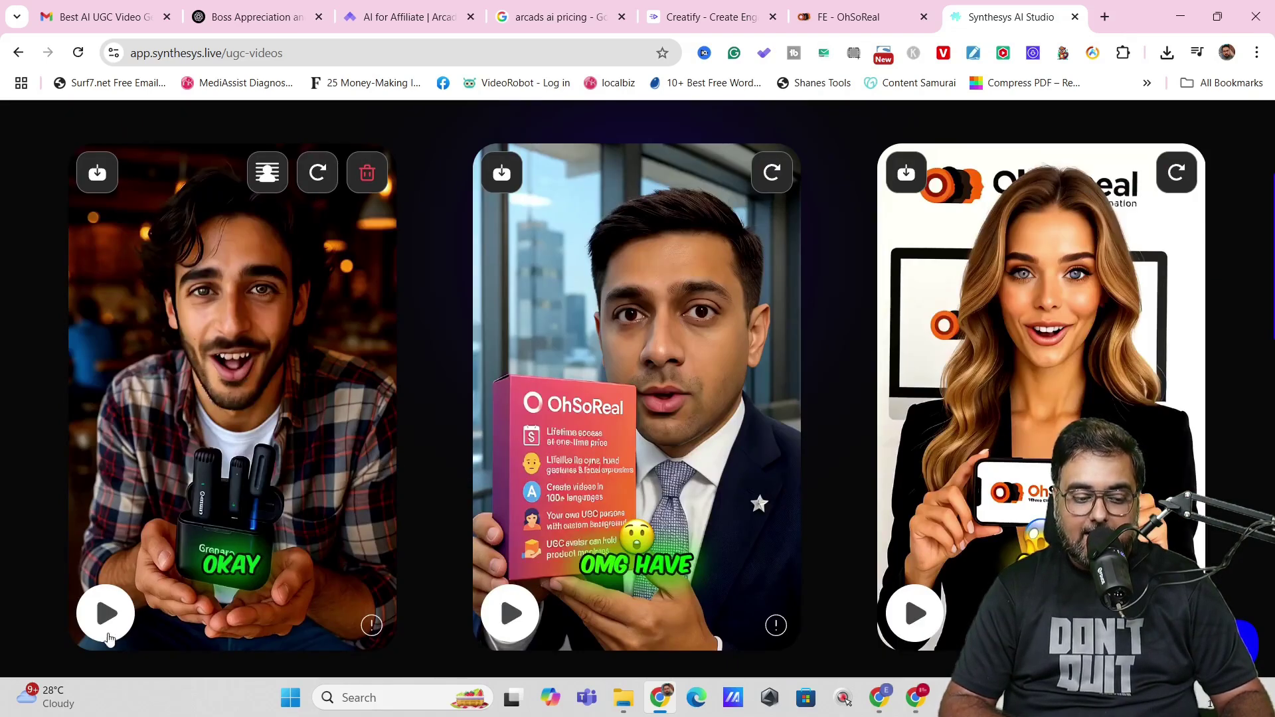
left_click(107, 613)
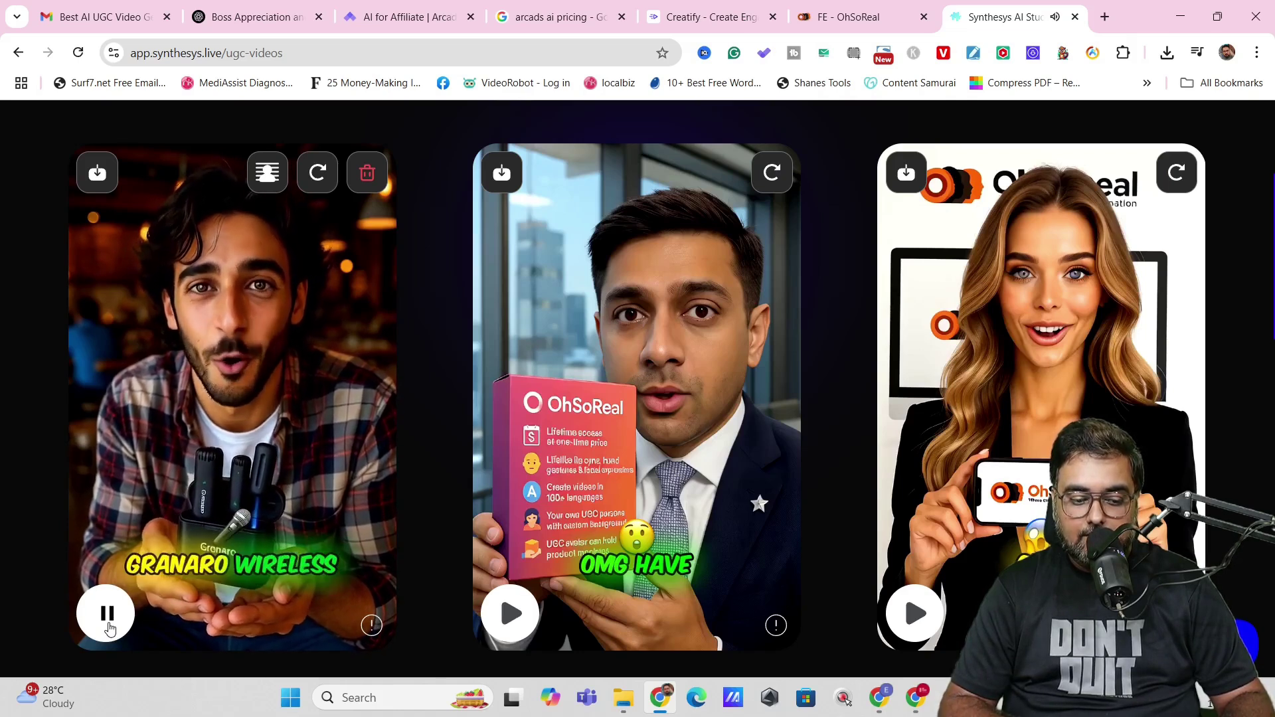
left_click(107, 614)
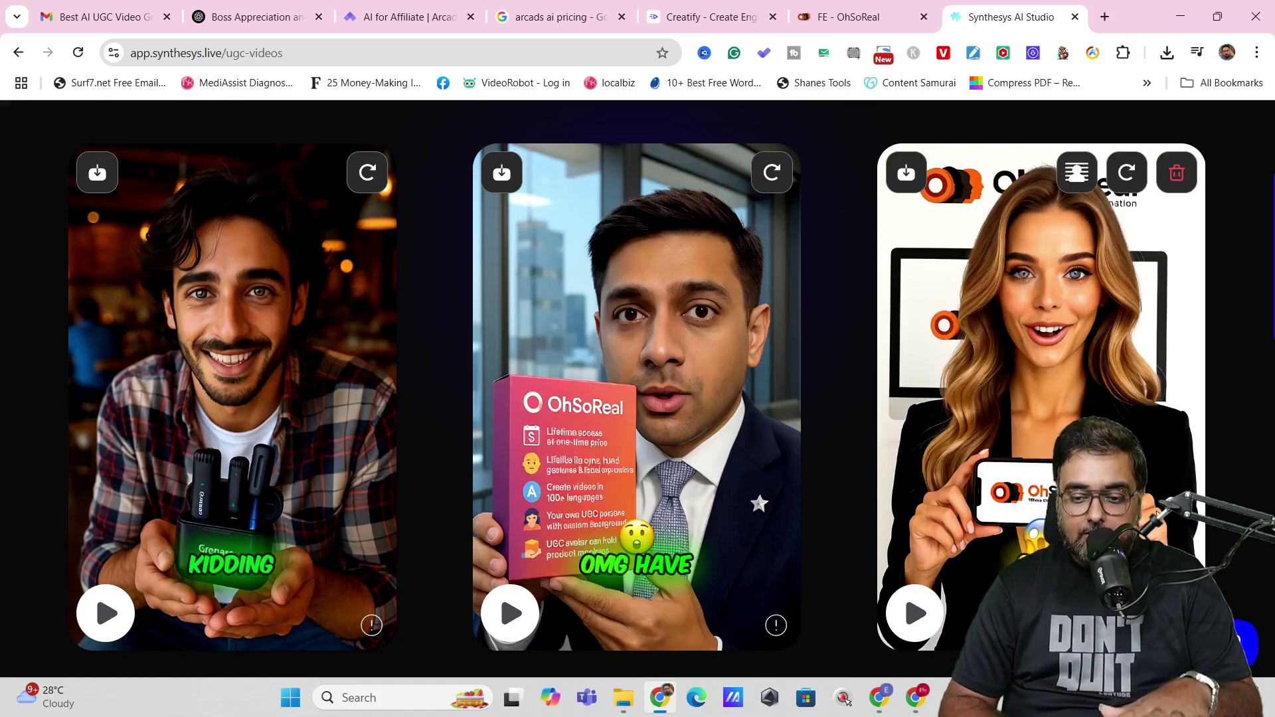
scroll(1270, 197, "up", 3)
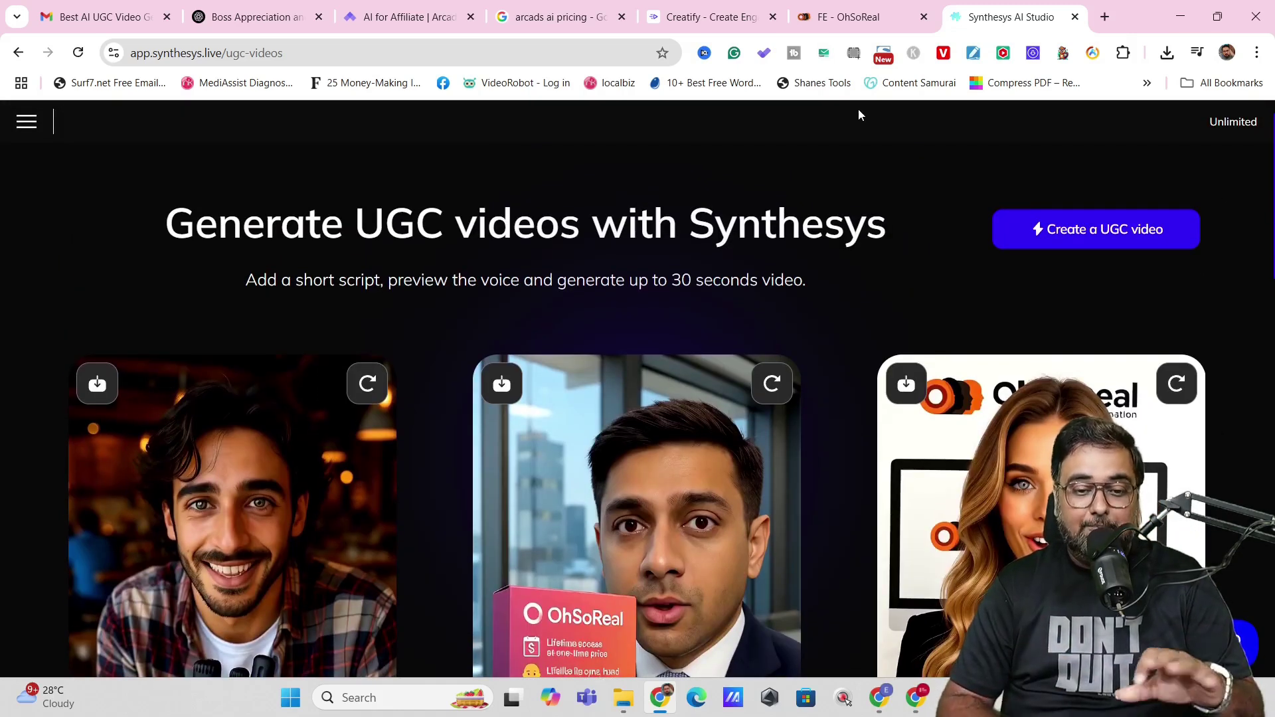
Confirm Arcads AI's Starter plan costs €100 per month, then switch to Creatify's pricing.
left_click(419, 14)
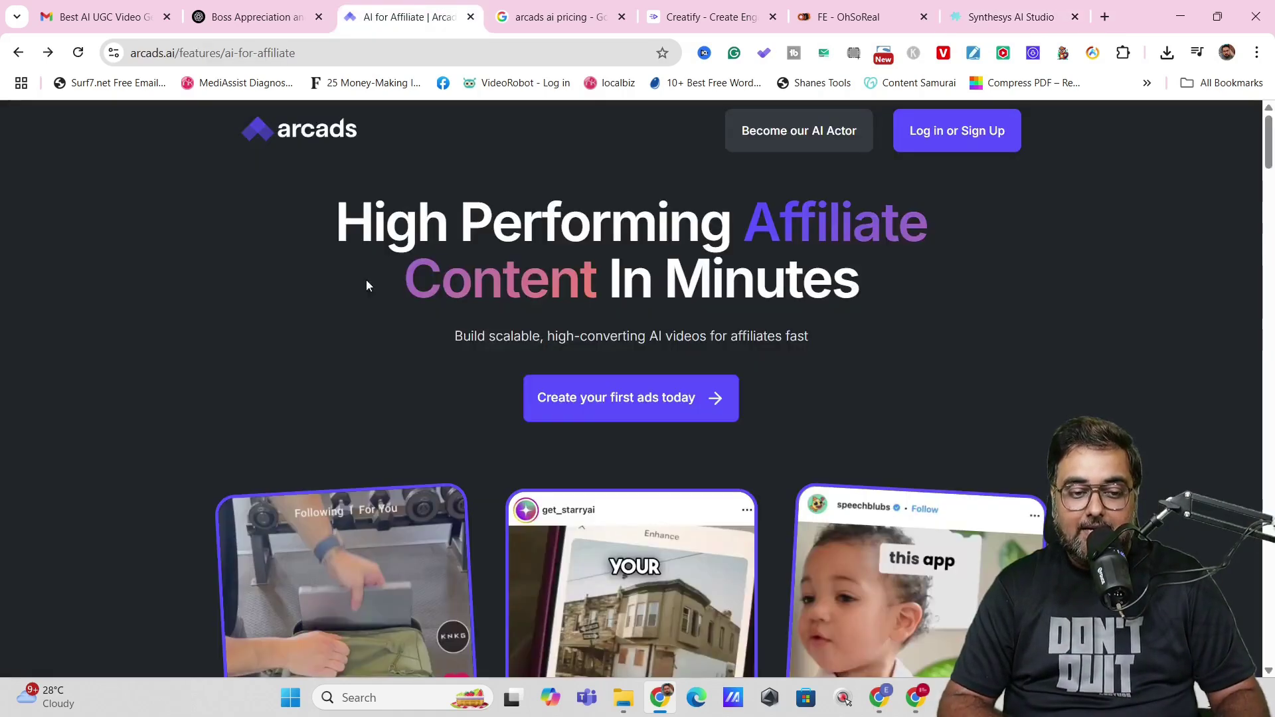
left_click_drag(1272, 136, 930, 199)
left_click(555, 14)
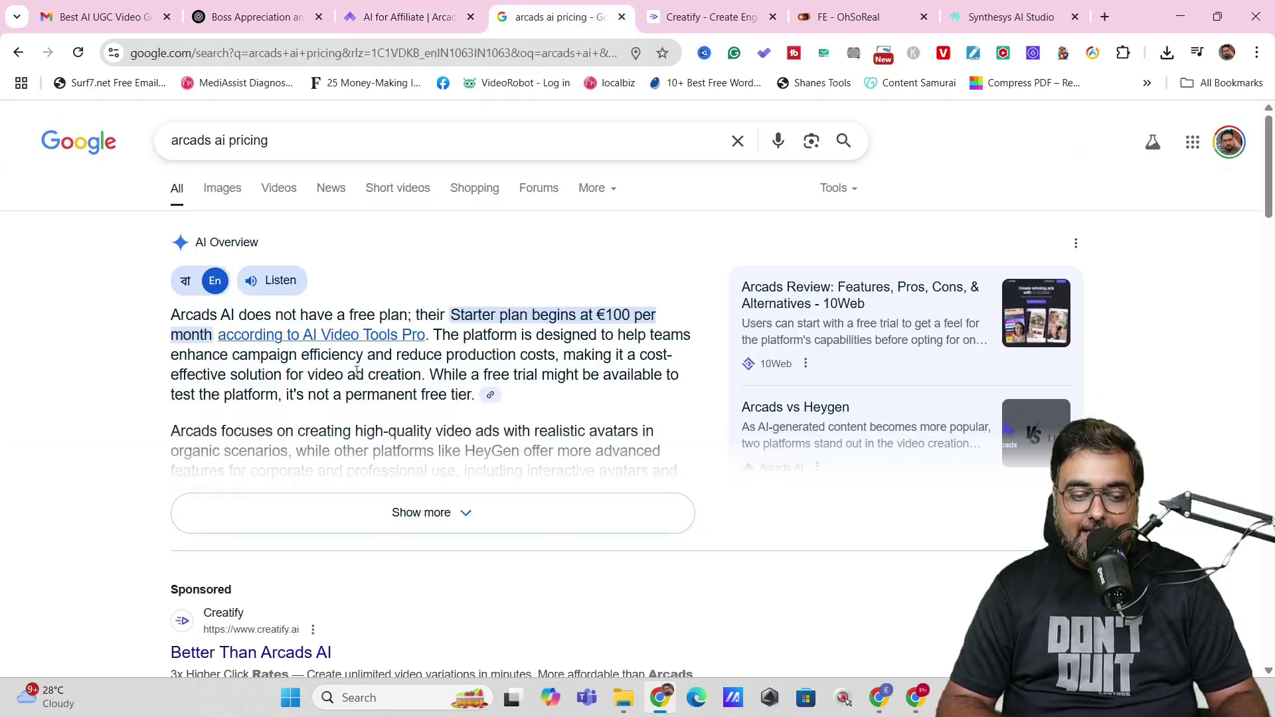
left_click_drag(512, 317, 656, 314)
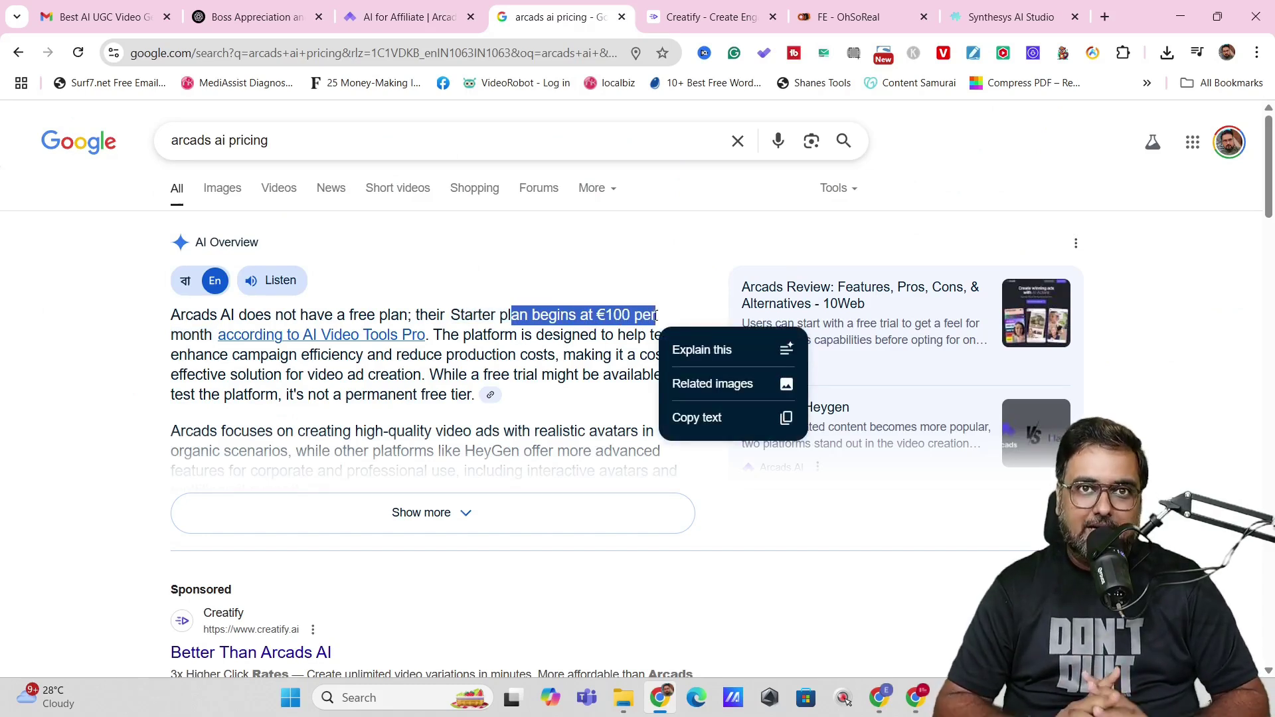
left_click(684, 19)
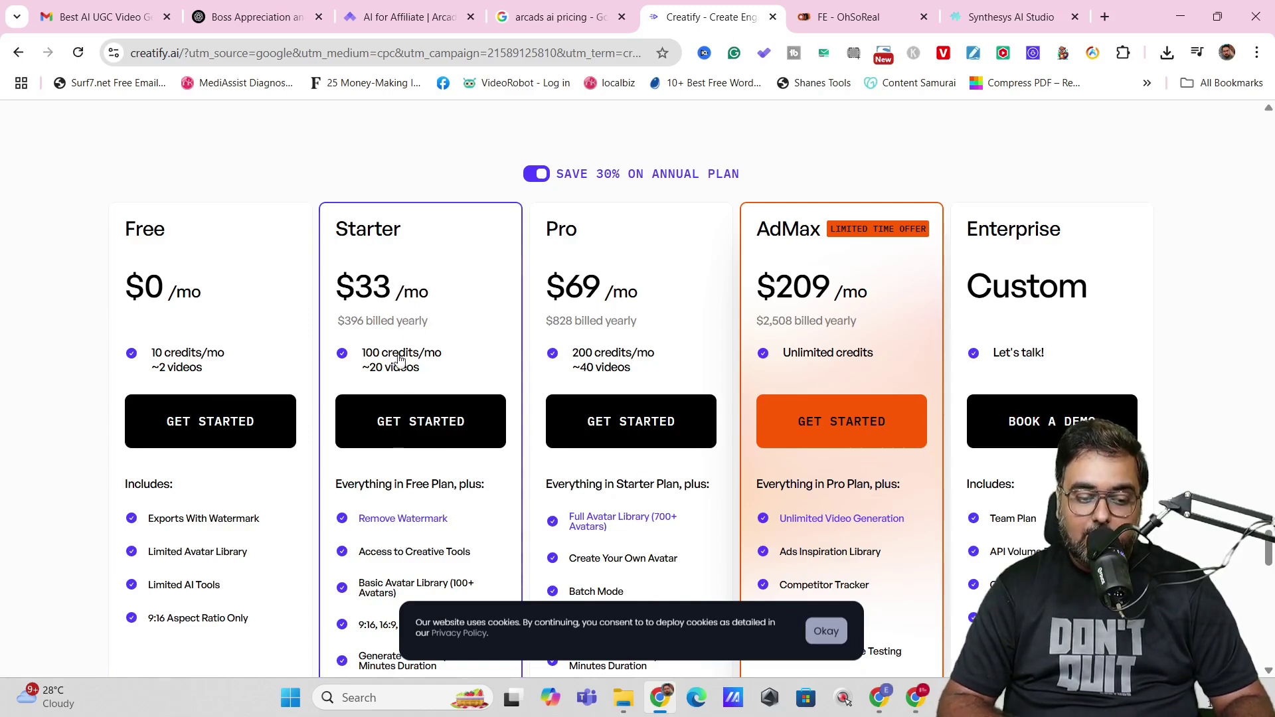
Scroll through Creatify's Free to $209/mo AdMax plans, then go back to Synthesys.
left_click_drag(1269, 549, 1270, 189)
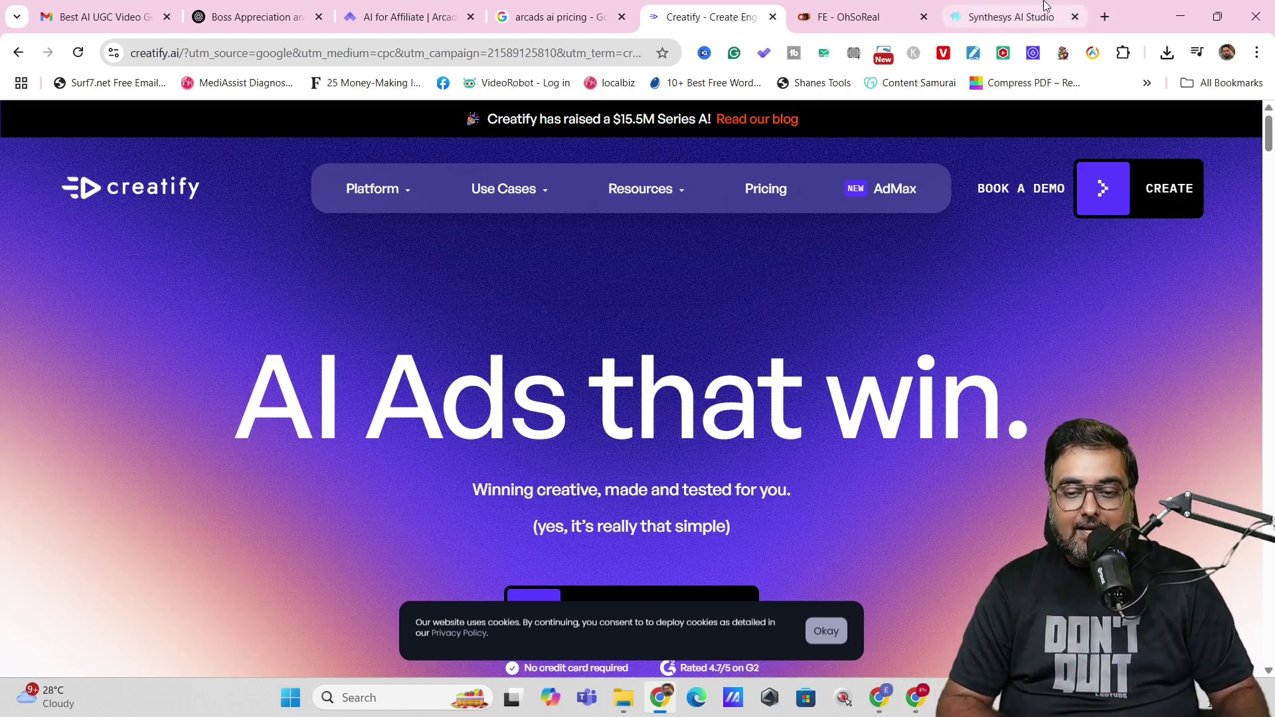
left_click(996, 20)
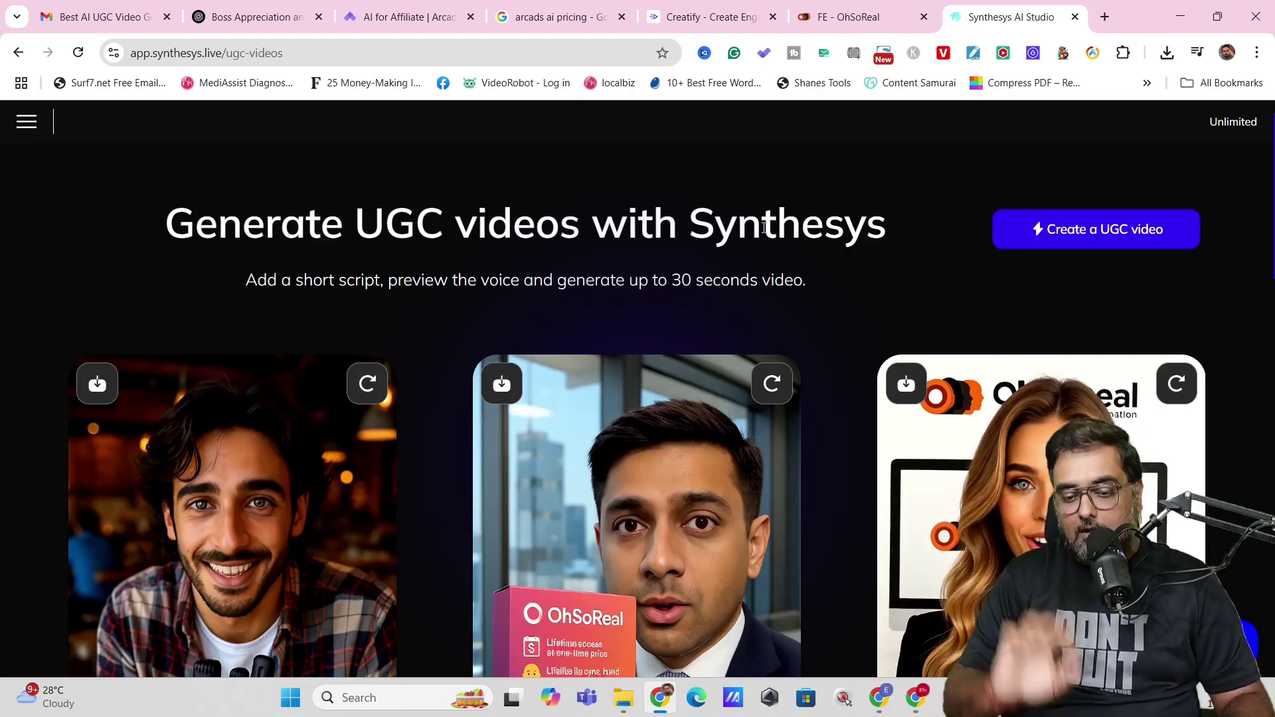
Start a new UGC video and bring up the Generate audio voice list.
left_click(1072, 237)
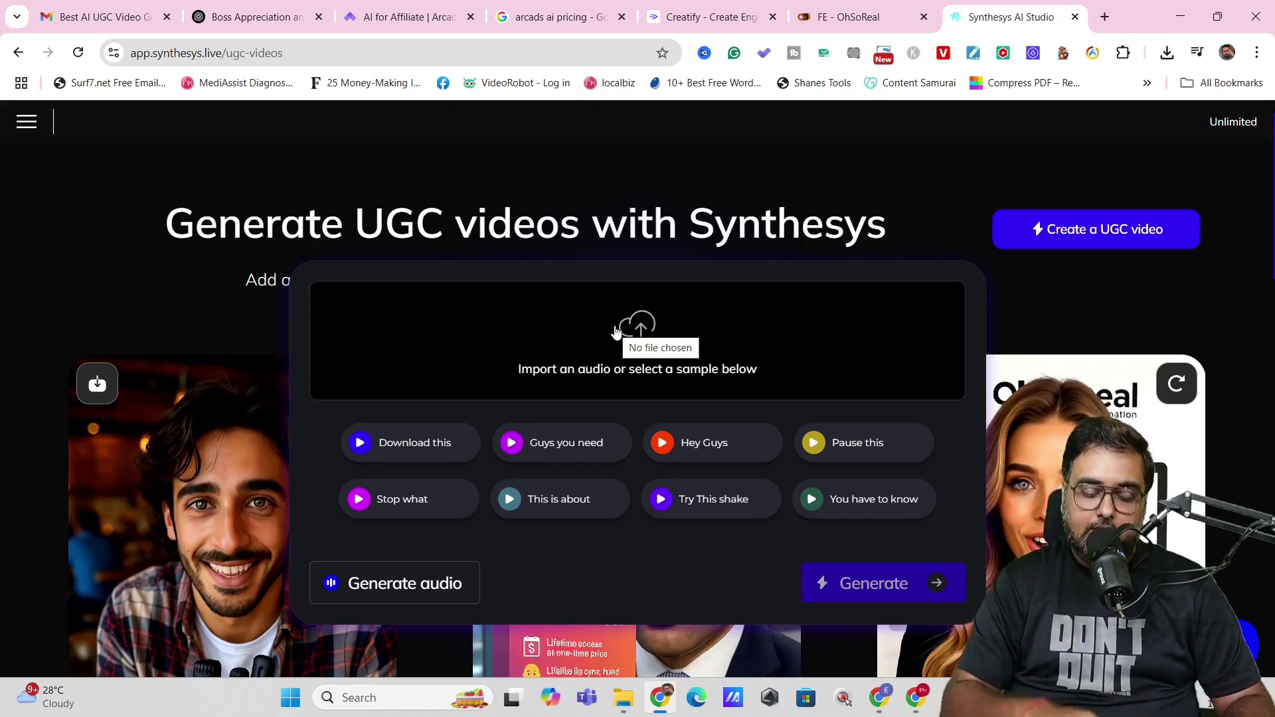
left_click(373, 581)
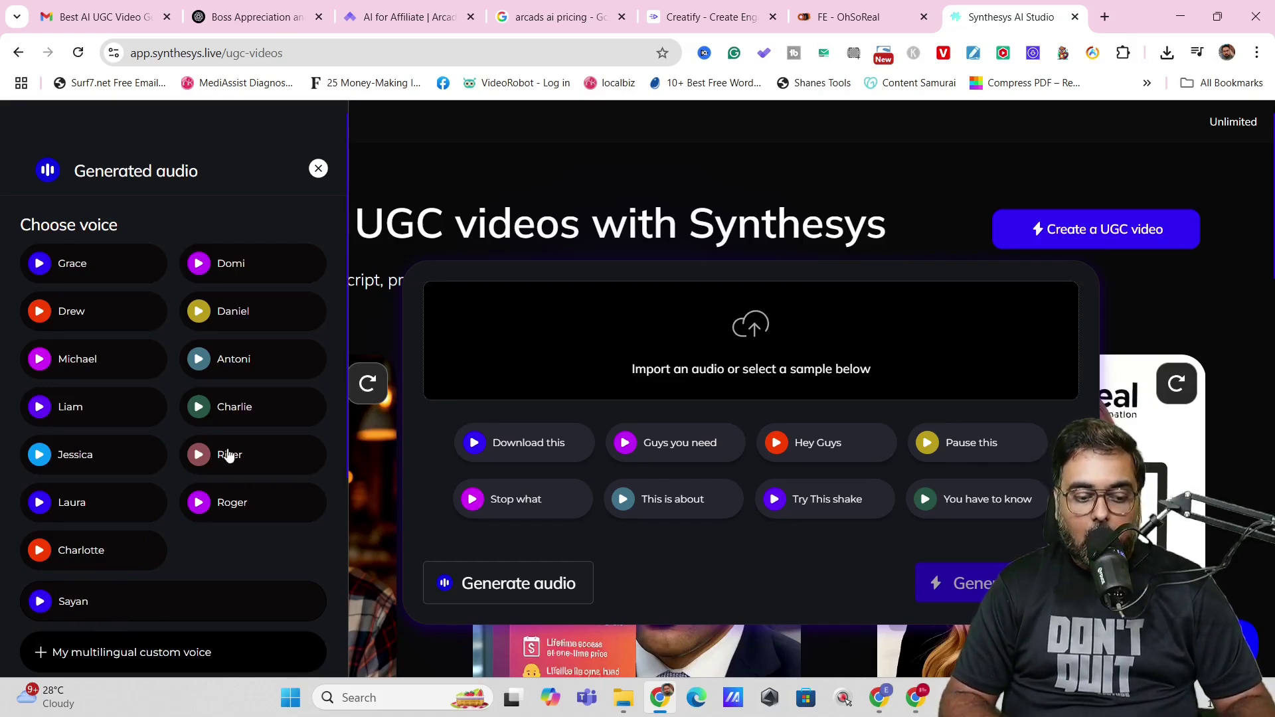
Preview the Roger voice, dismiss the custom voice form, and scroll to the Script box.
left_click(199, 502)
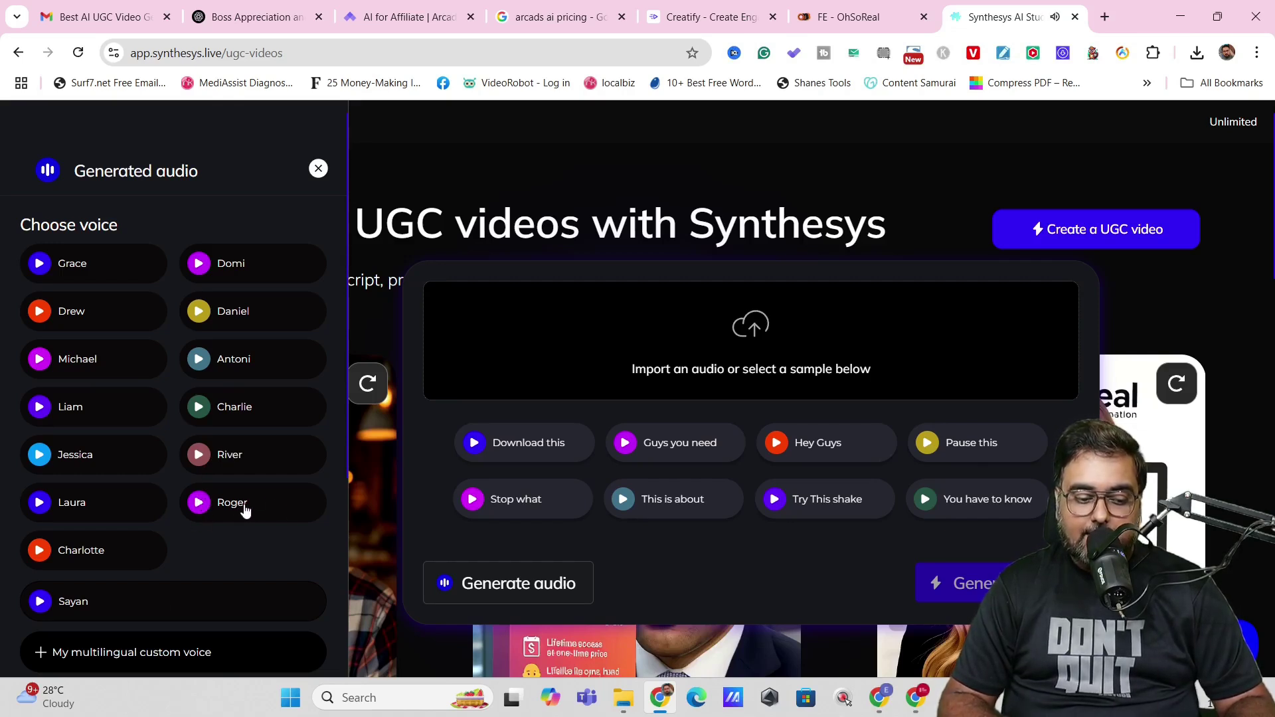
left_click(164, 655)
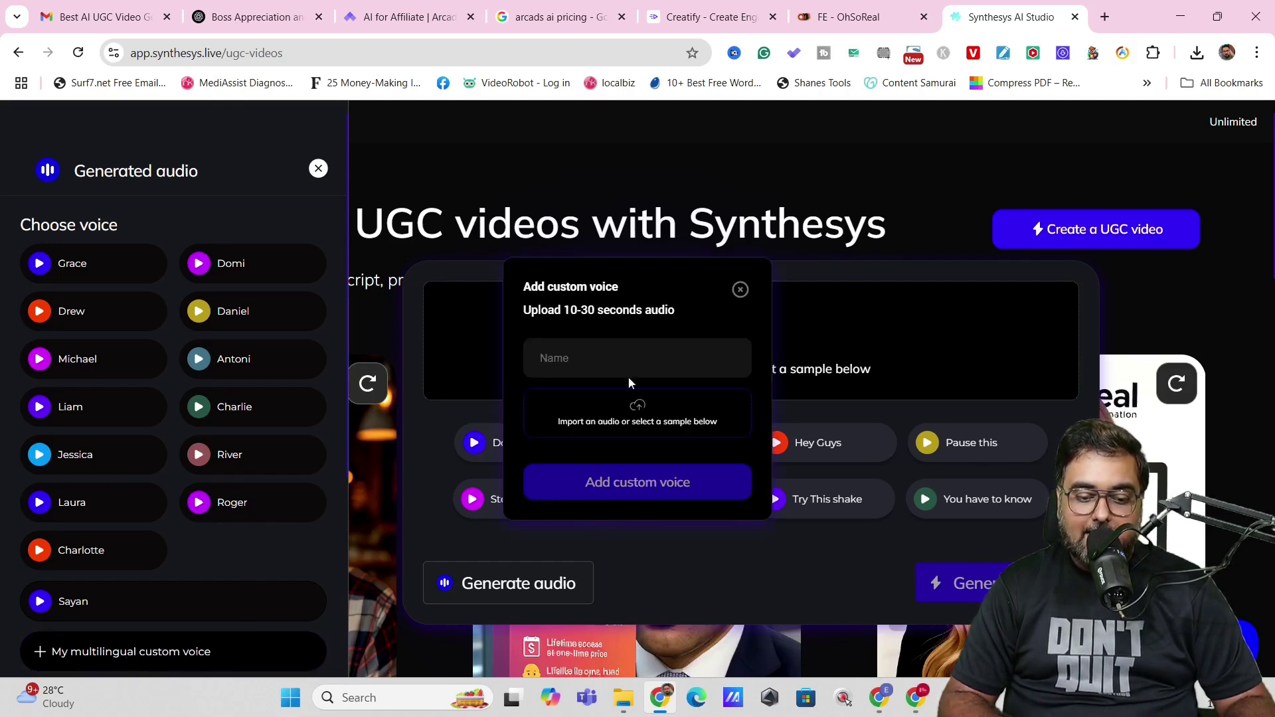
left_click(740, 291)
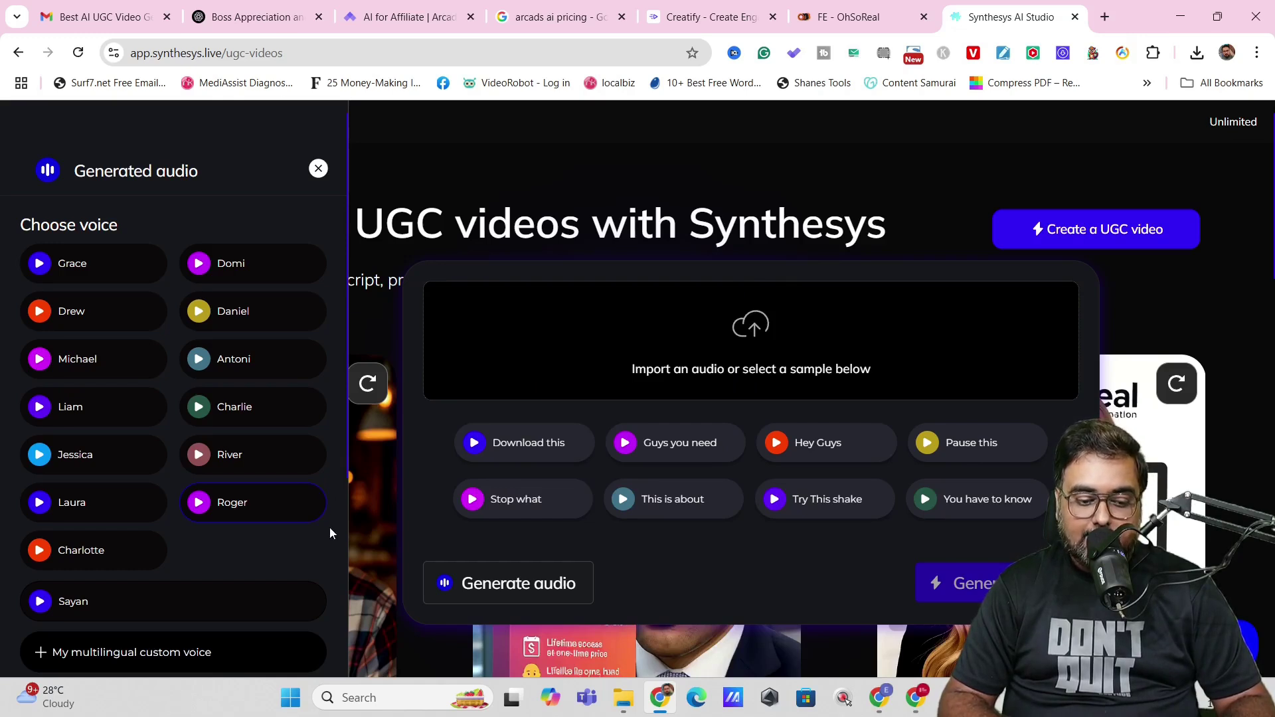
scroll(329, 533, "down", 5)
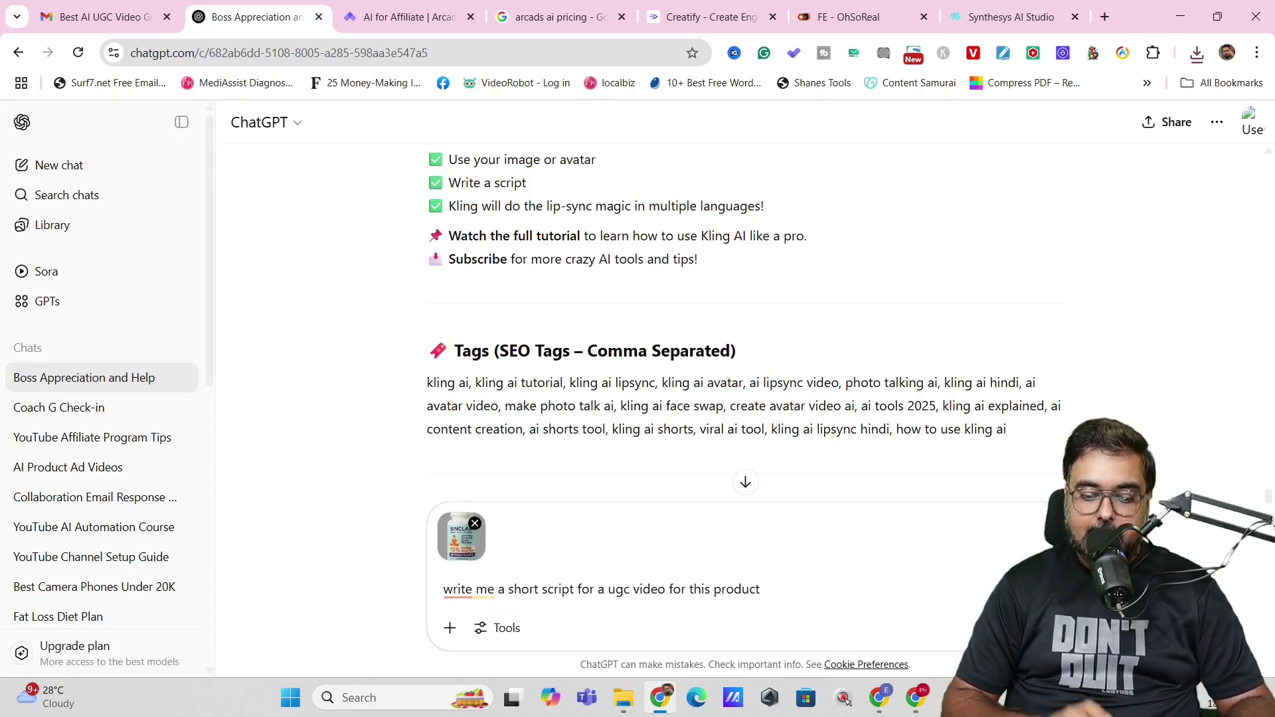
Send the Sinclair script request to ChatGPT and select the generated script lines.
key("Return")
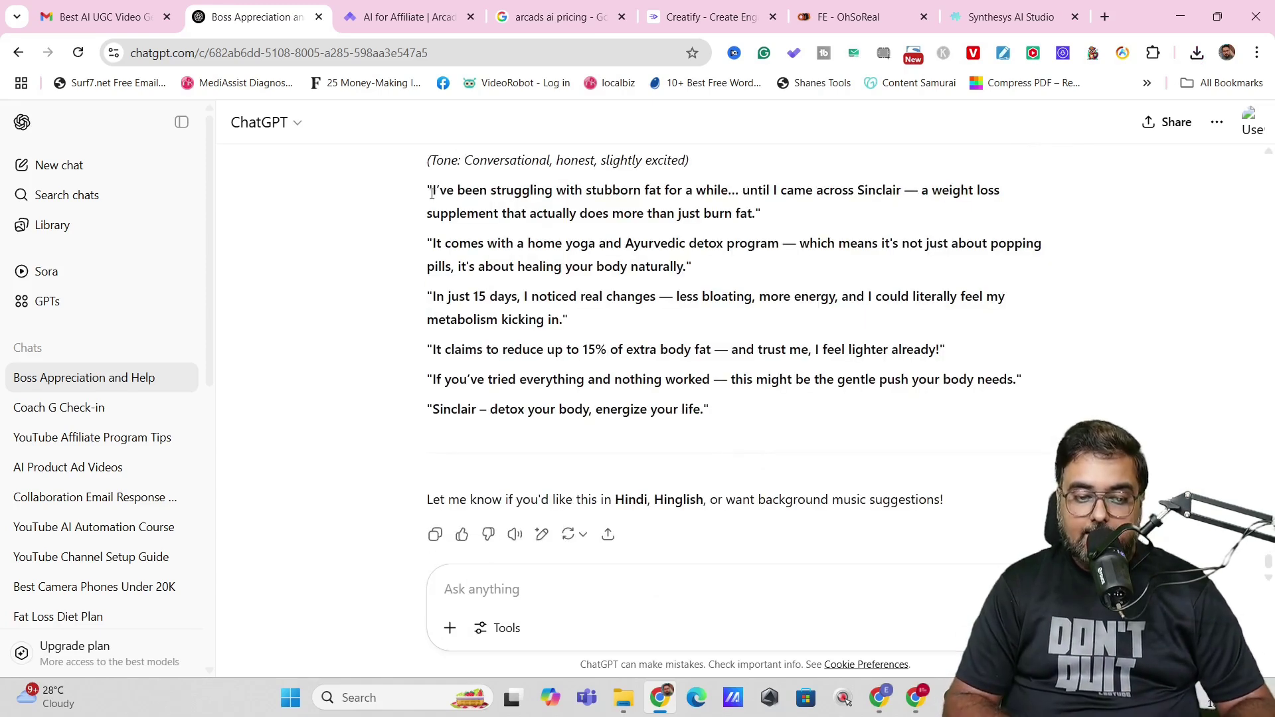
left_click_drag(432, 193, 710, 409)
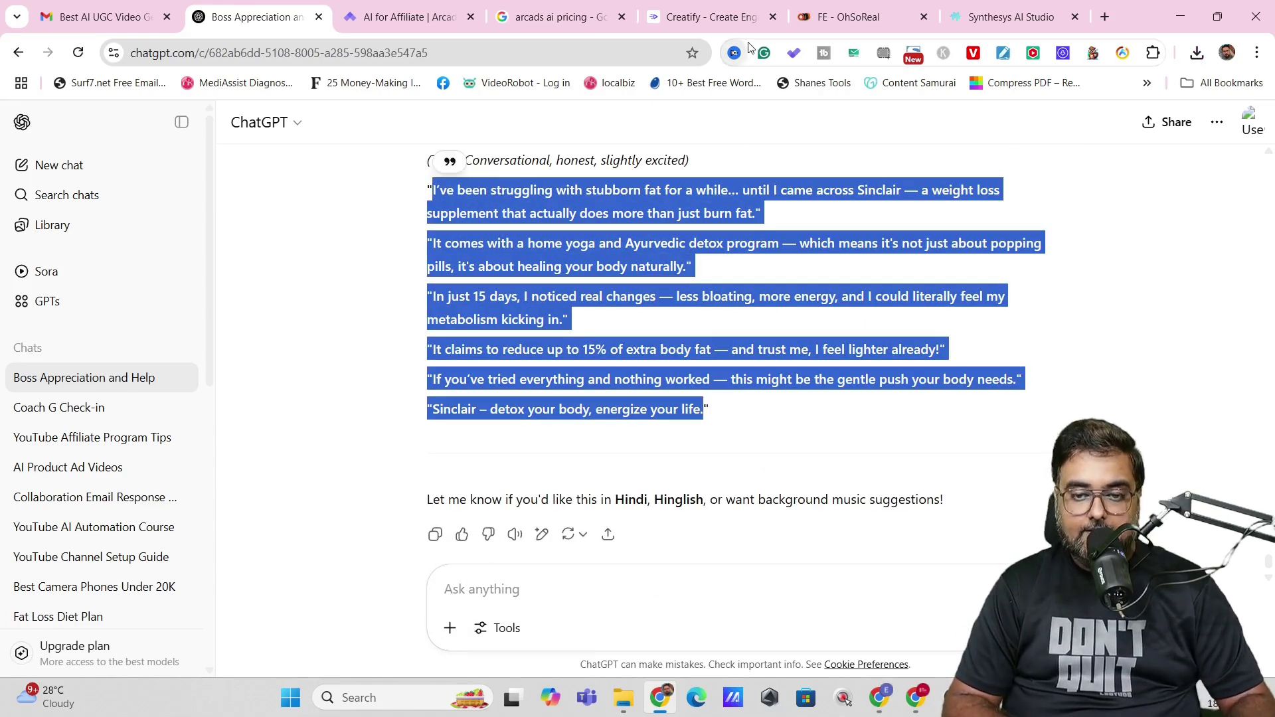
left_click(1021, 16)
Paste the Sinclair UGC script and generate and play its 24-second voice preview.
left_click(80, 490)
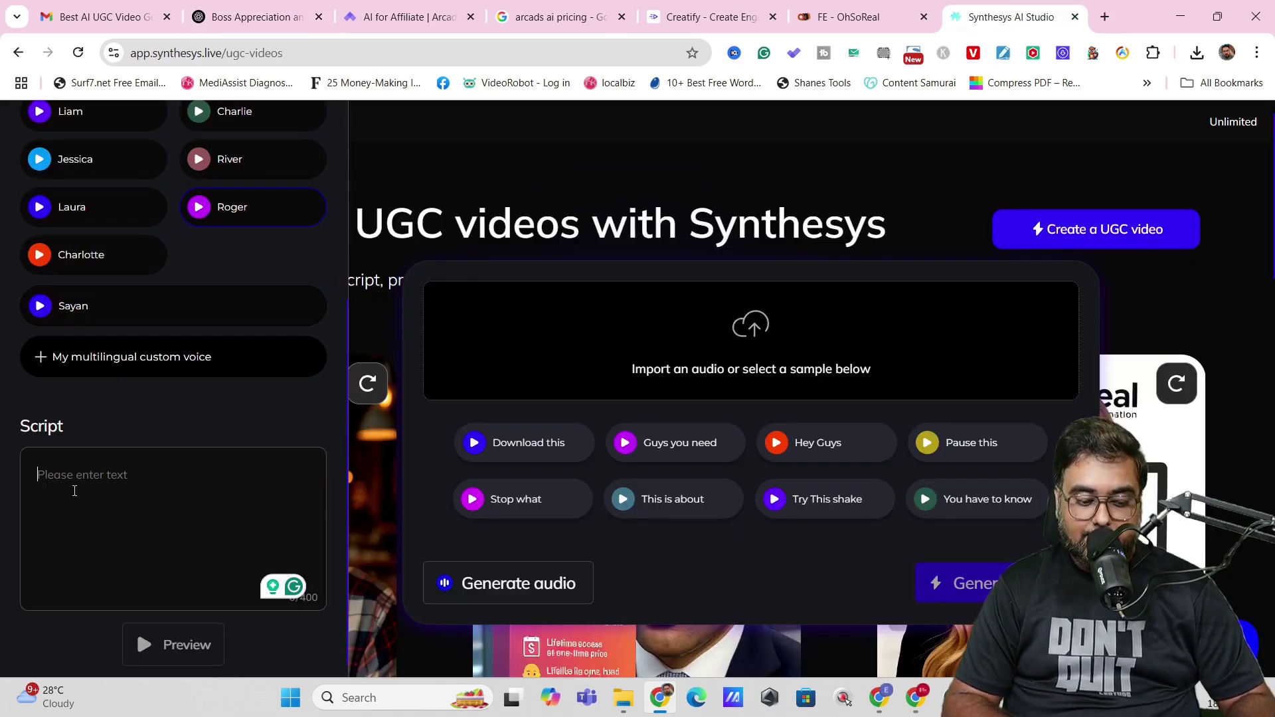
key("ctrl+v")
left_click(152, 642)
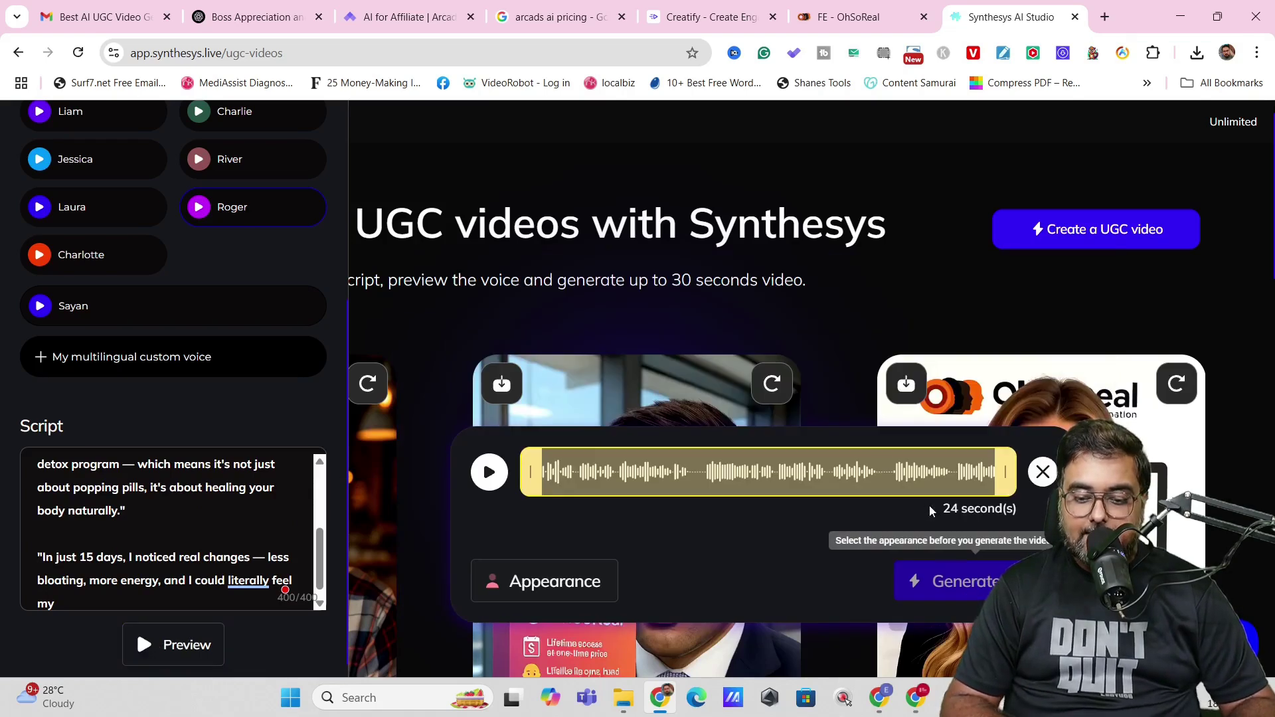
left_click(487, 473)
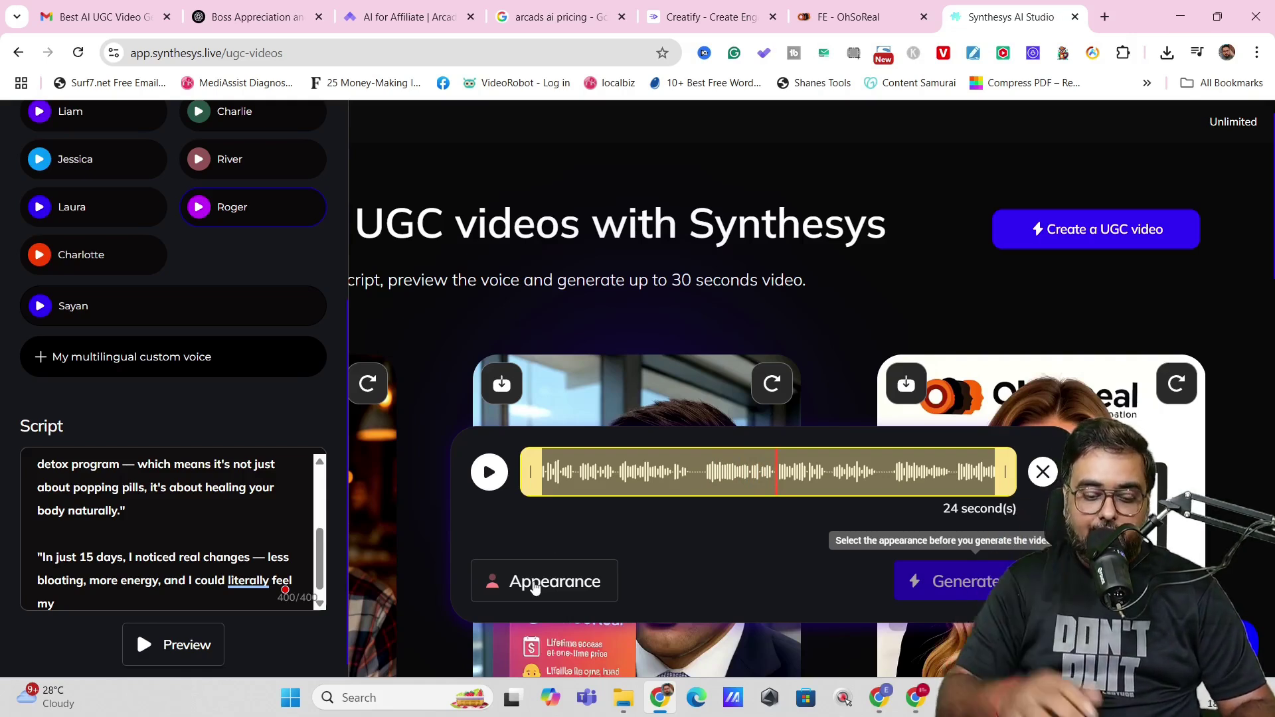
left_click(530, 587)
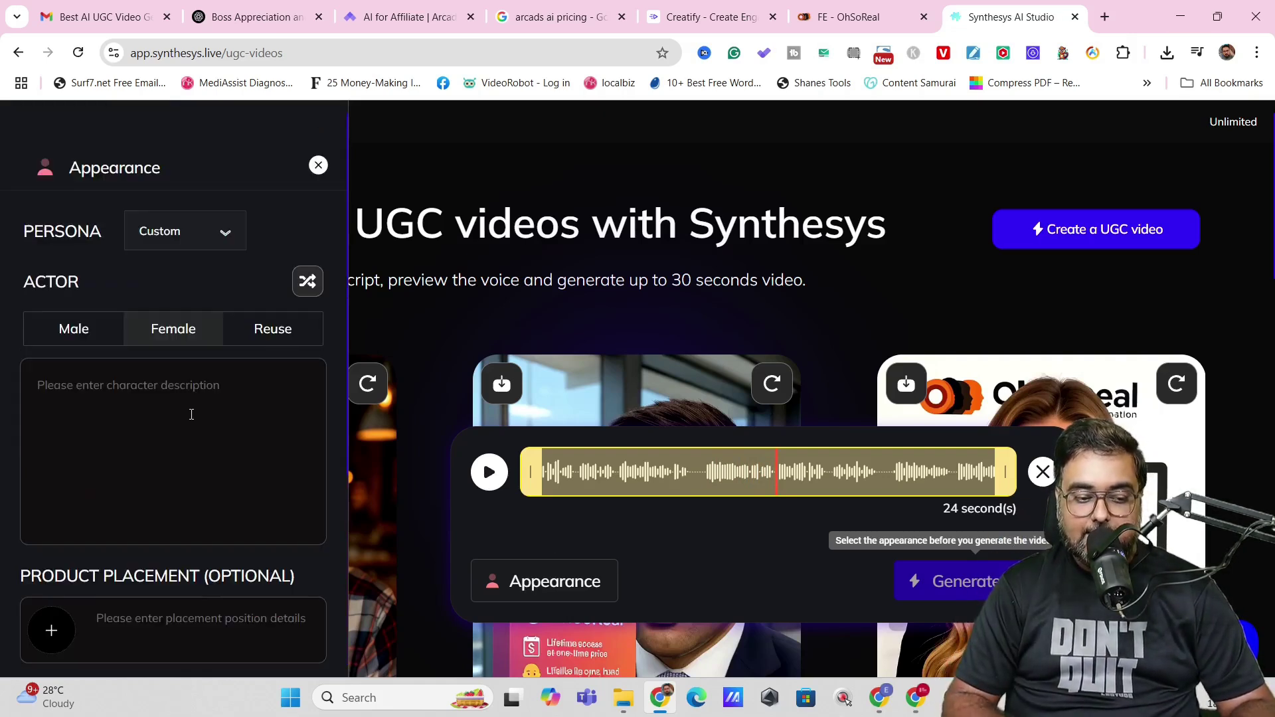
Try the gender and premade persona options, then return to a custom persona.
left_click(78, 343)
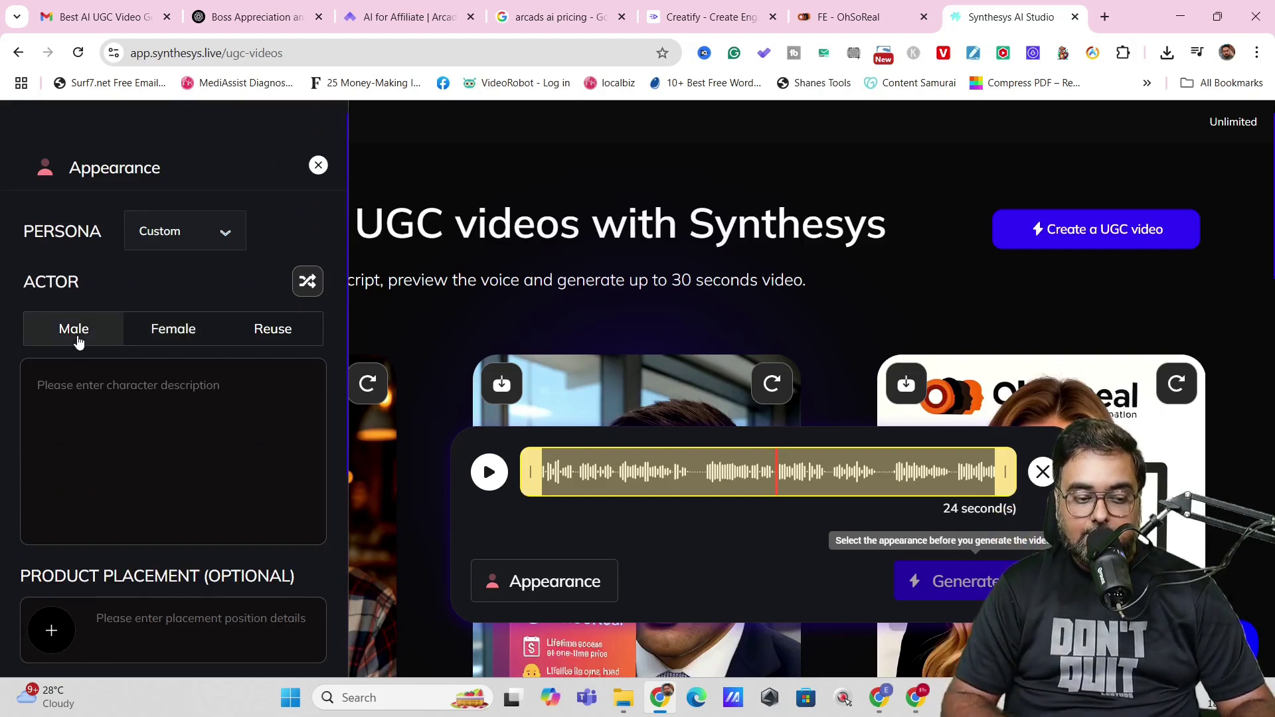
left_click(136, 342)
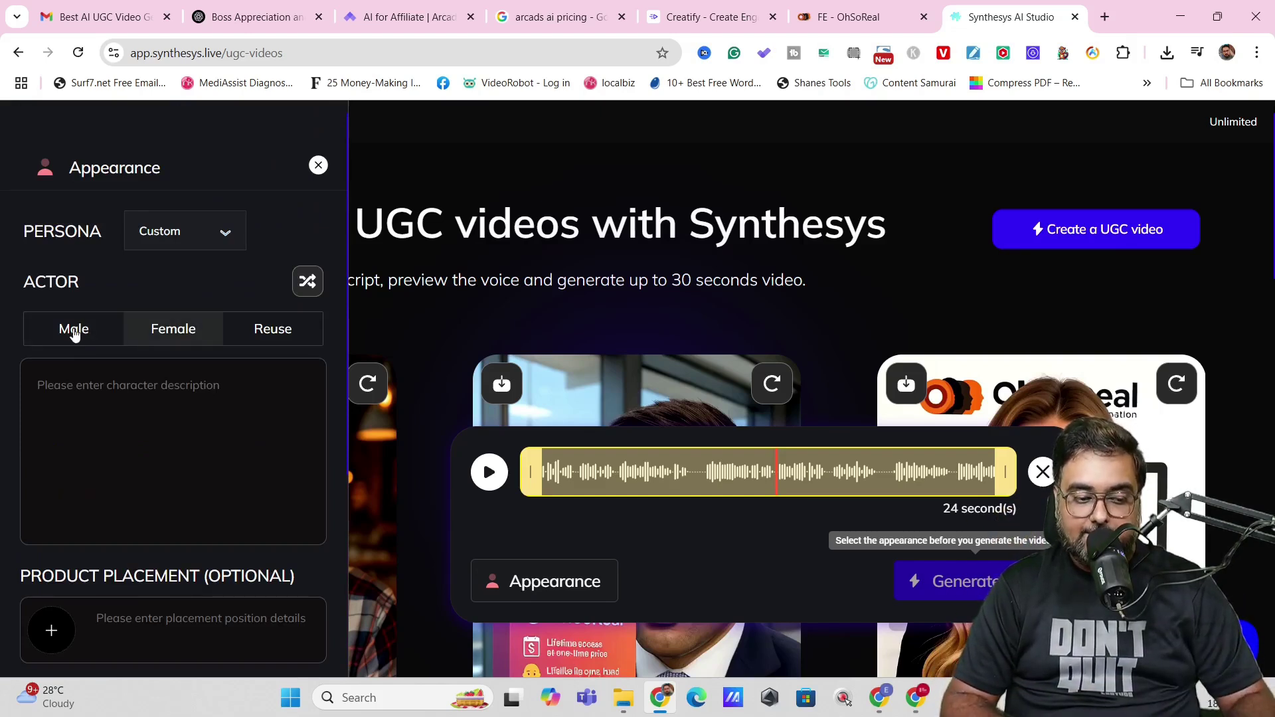
left_click(219, 237)
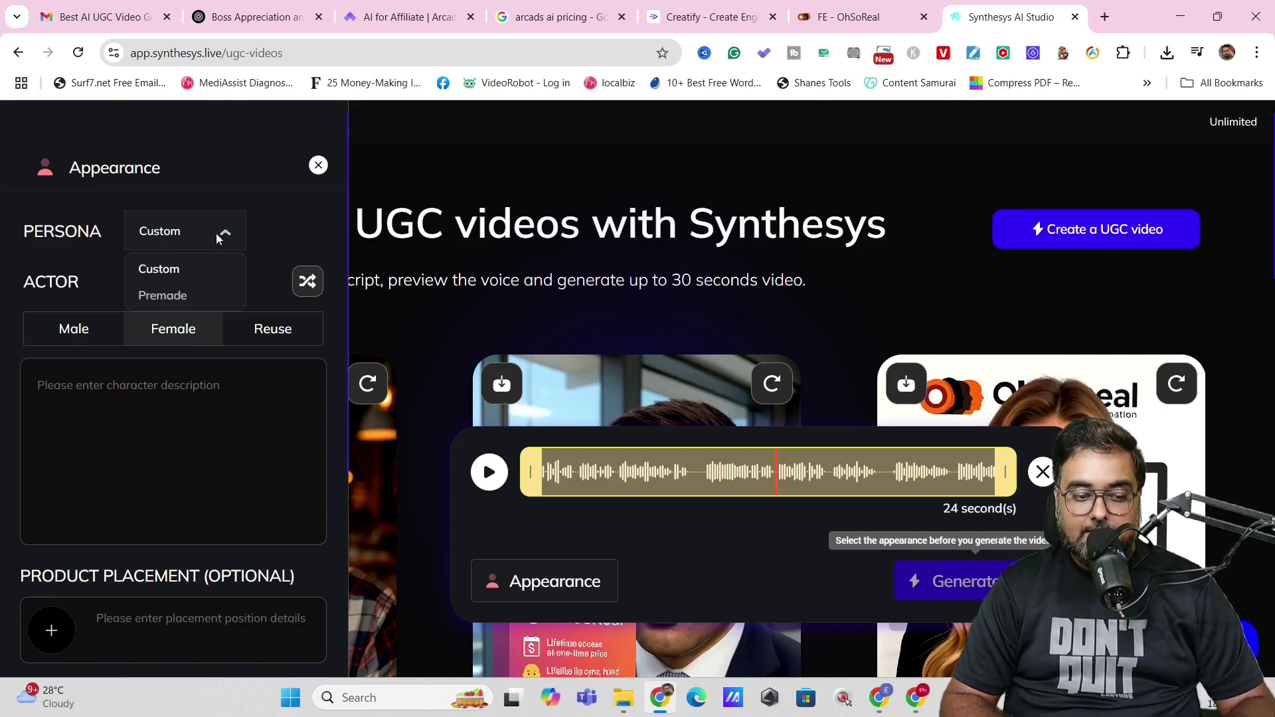
left_click(166, 295)
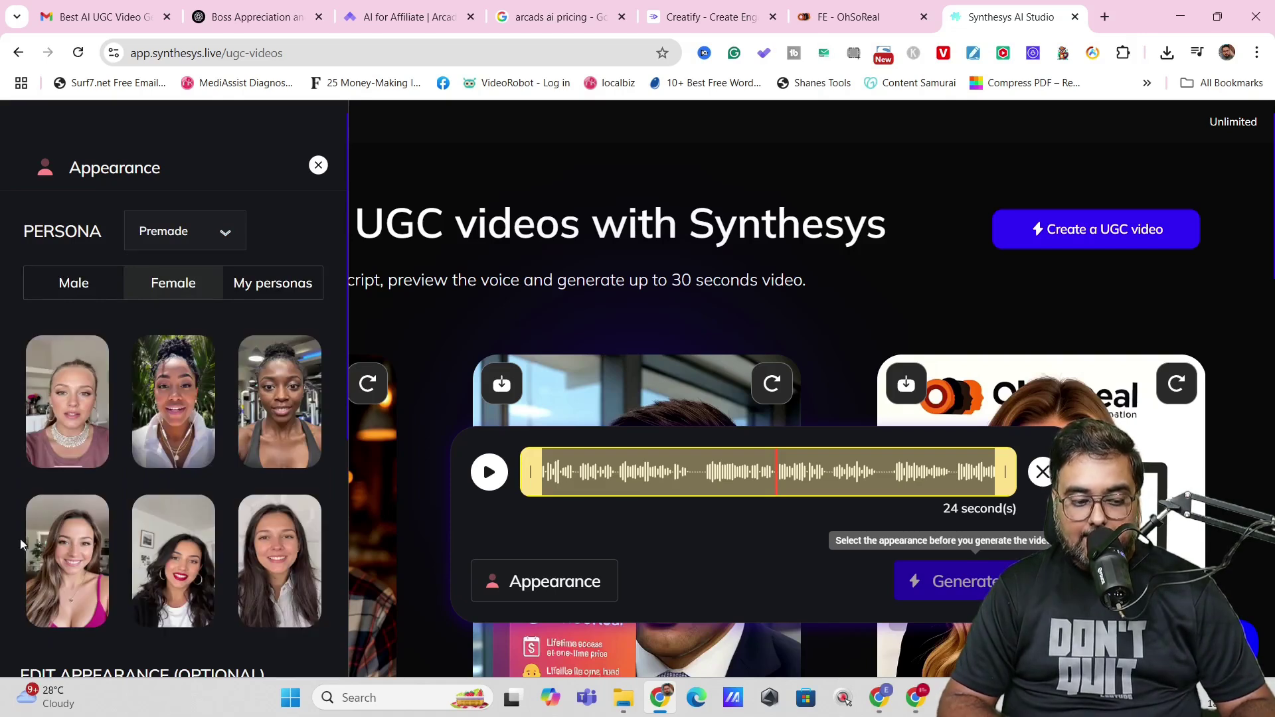
left_click(87, 285)
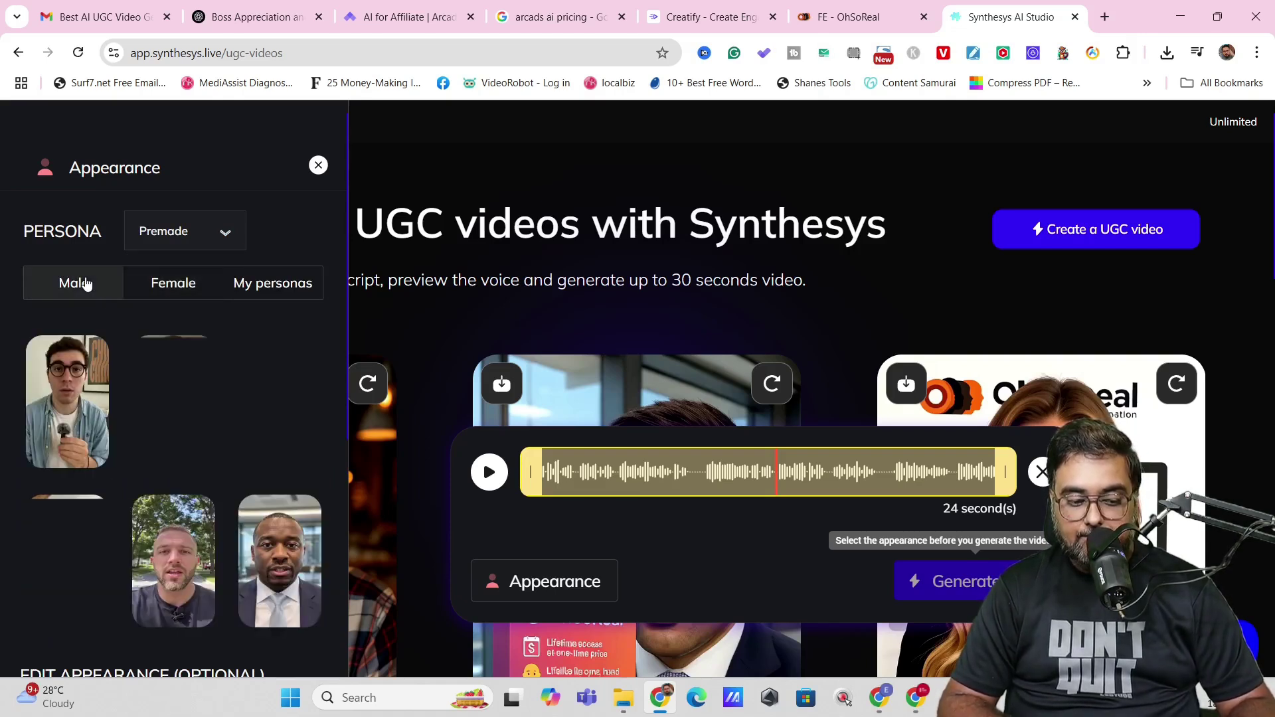
left_click(216, 229)
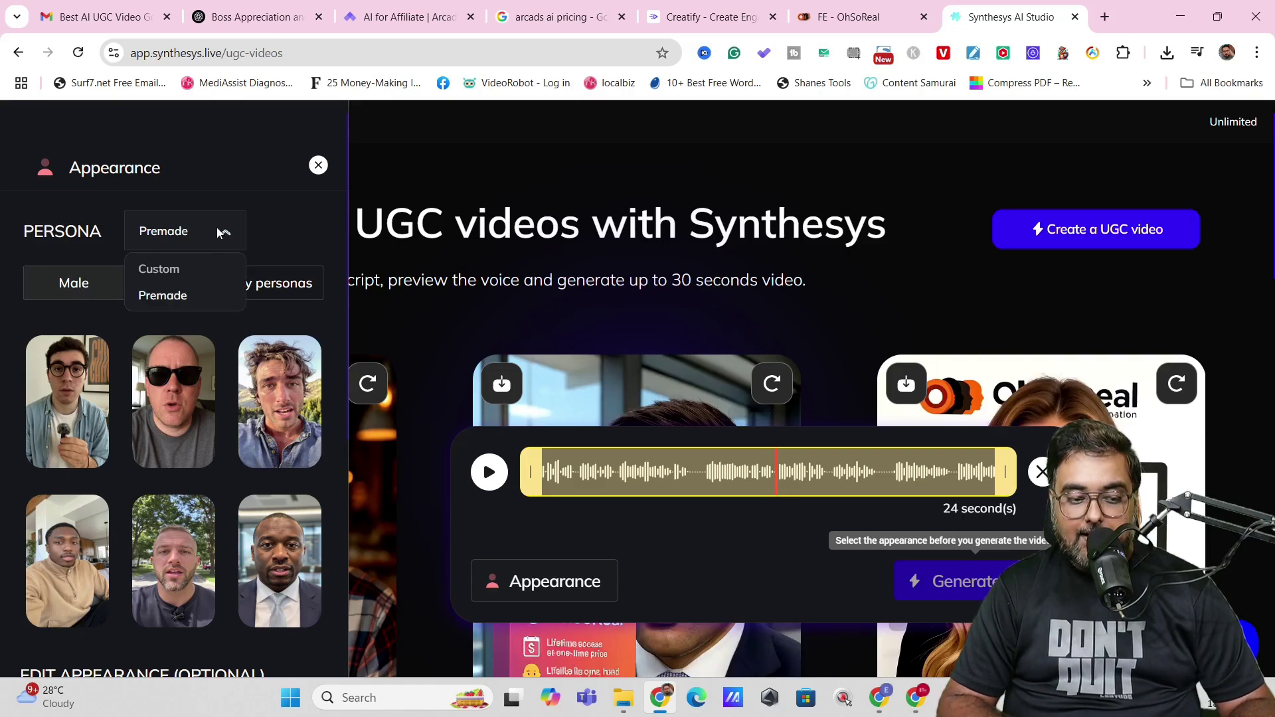
left_click(182, 273)
Randomize the description to a well-groomed man in a navy suit and silver tie.
left_click(131, 399)
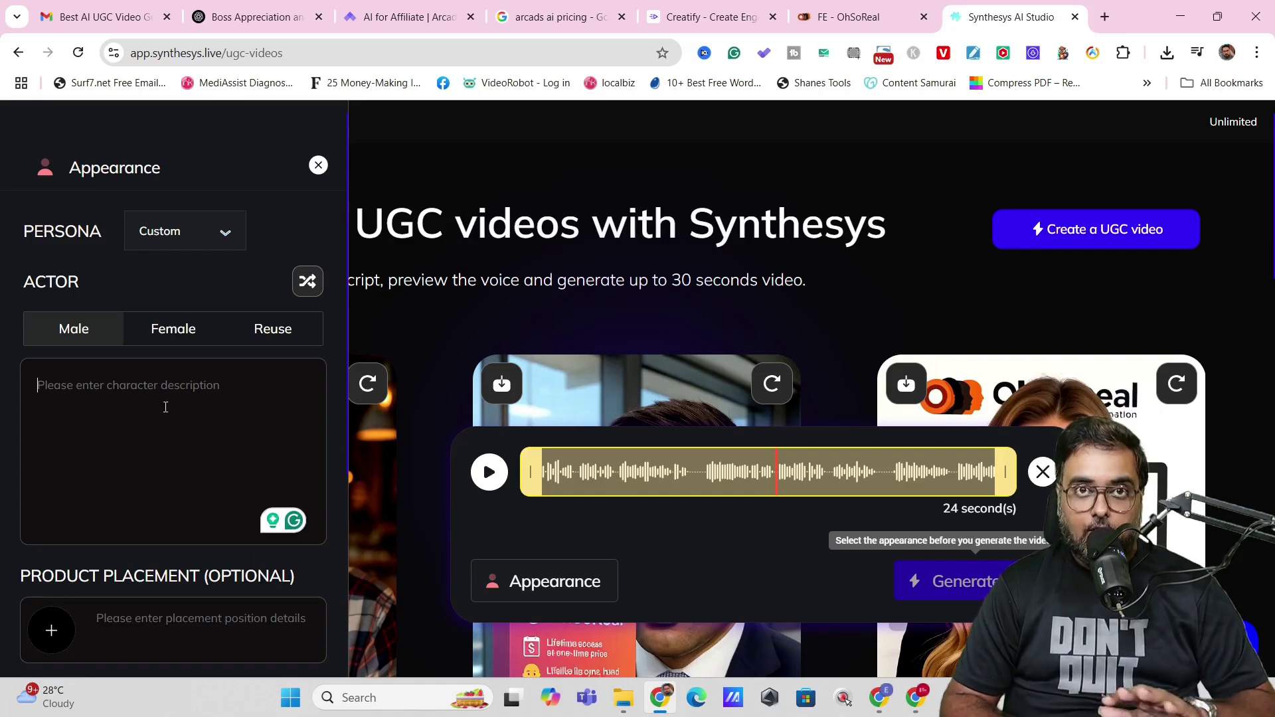
left_click(312, 284)
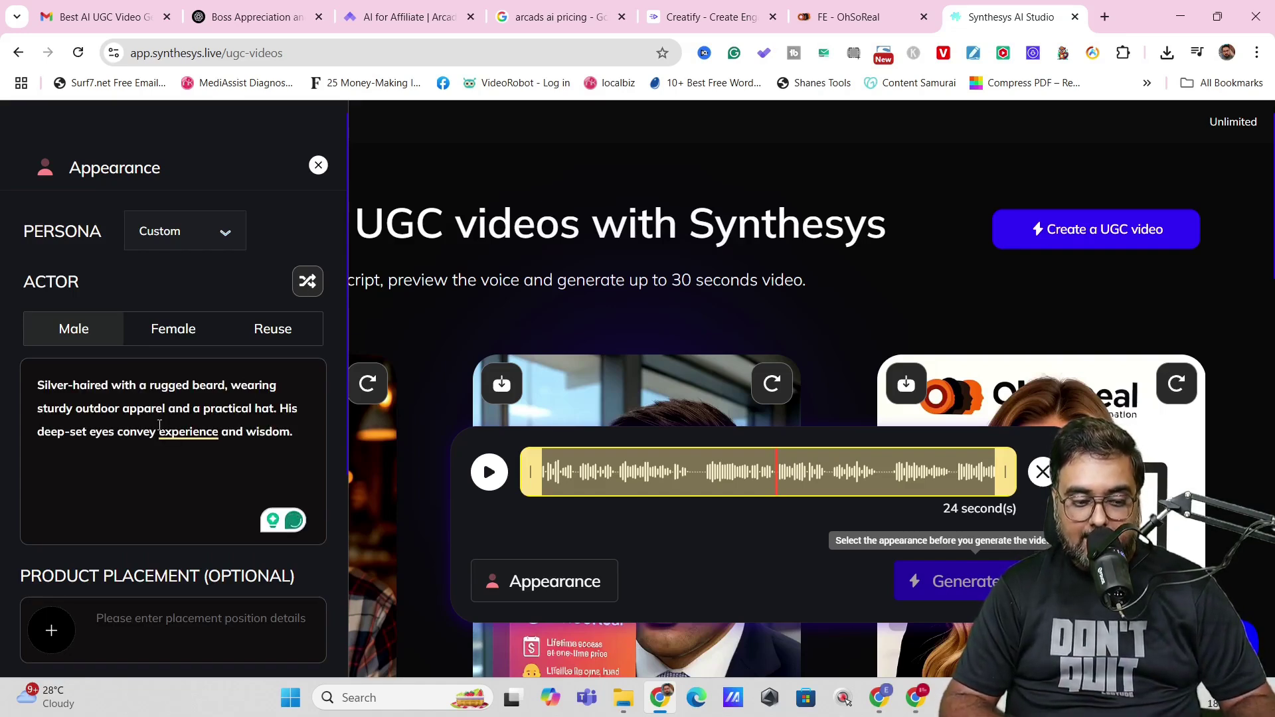
left_click(297, 290)
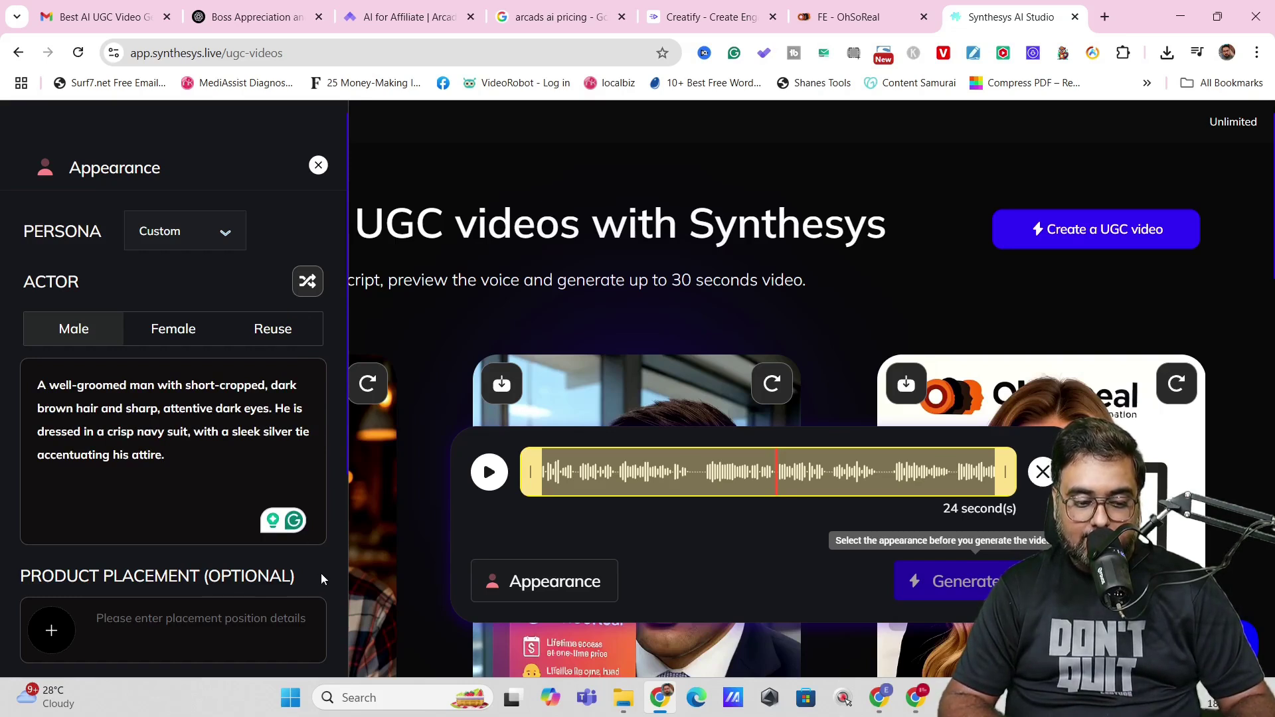
scroll(321, 573, "down", 2)
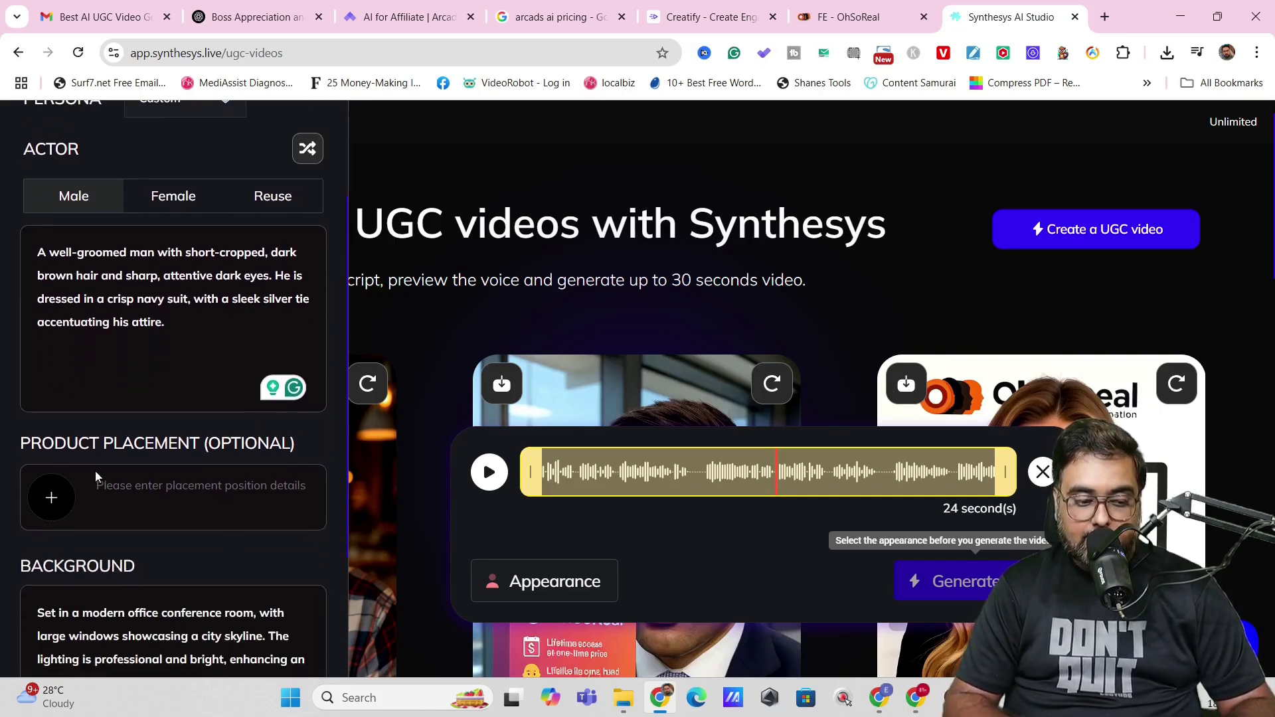
Upload the Sinclair_-_Mockup-removebg-preview image, described as held in one hand while explaining.
left_click(63, 497)
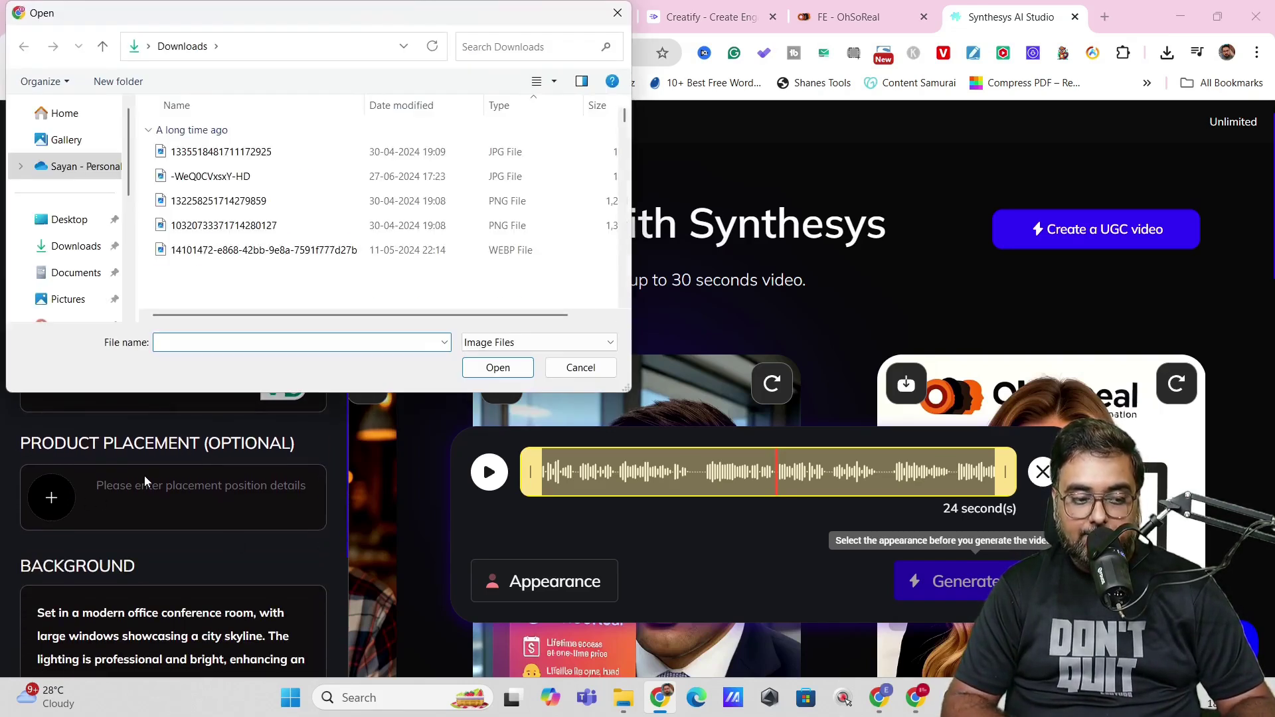
double_click(173, 152)
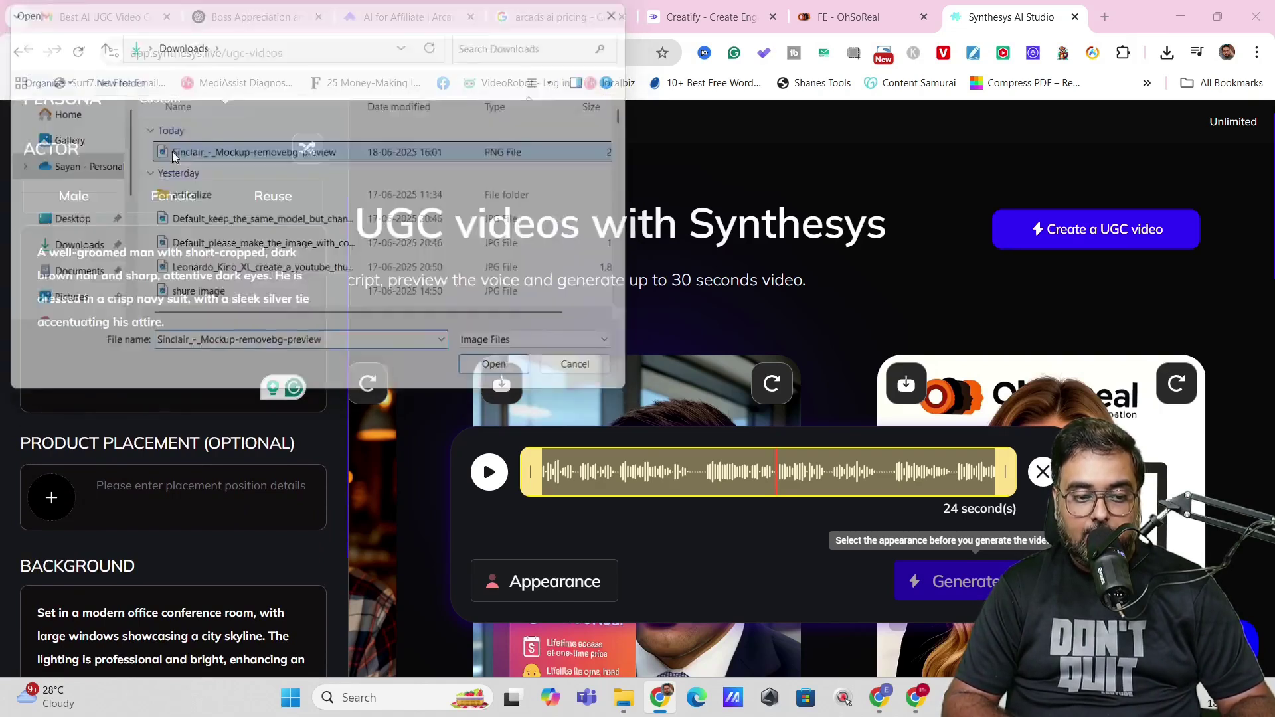
left_click(131, 485)
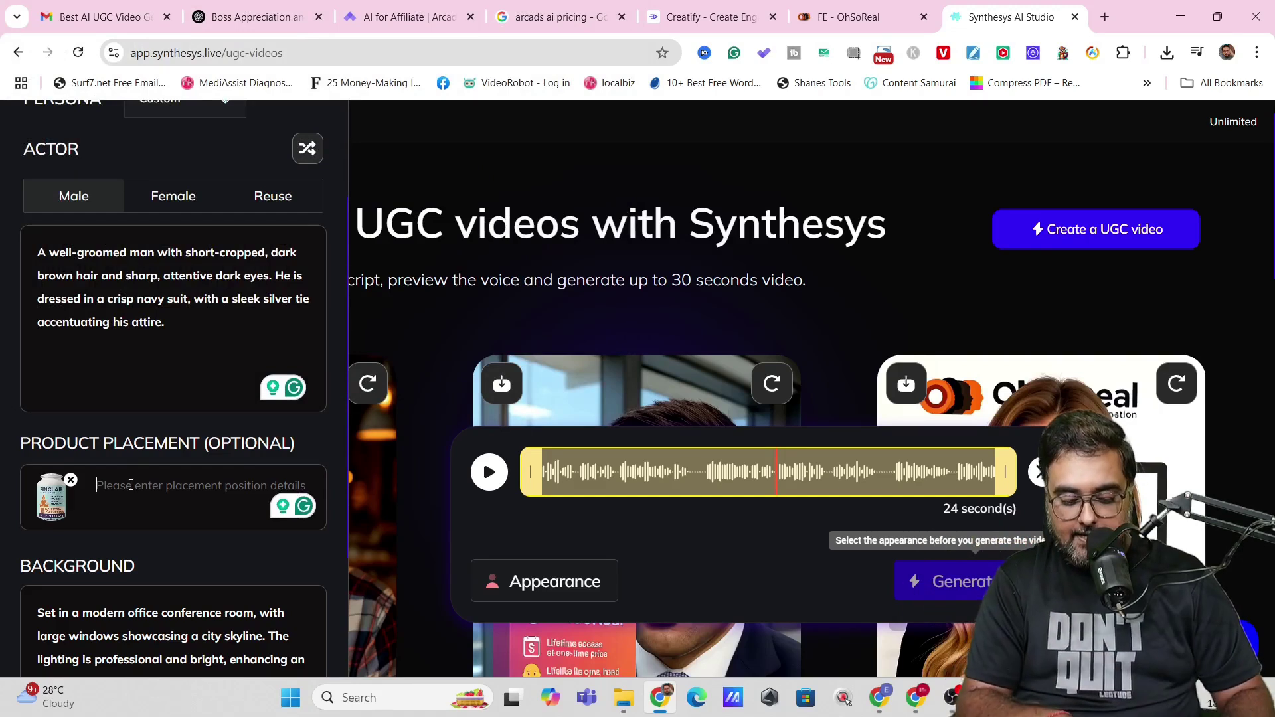
type("holding the product in one hand a")
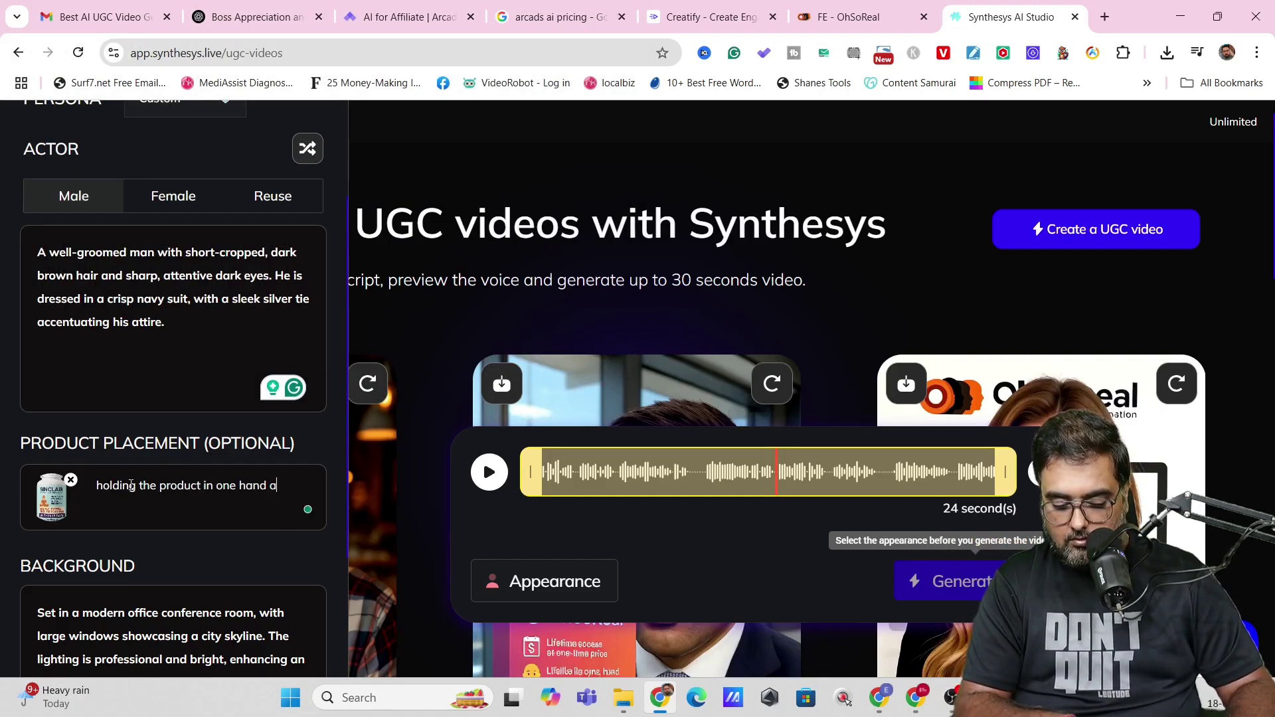
type("nd explaining with other")
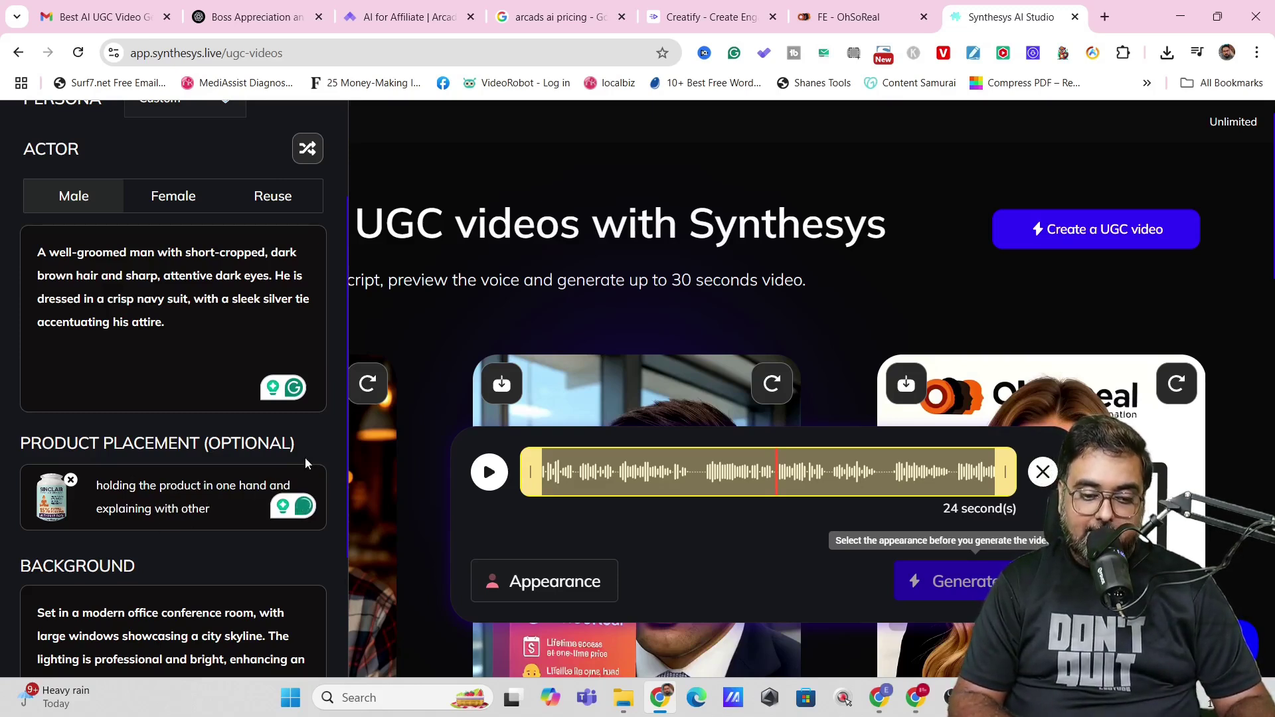
Replace the office conference-room background text with a modern living room.
scroll(313, 448, "down", 2)
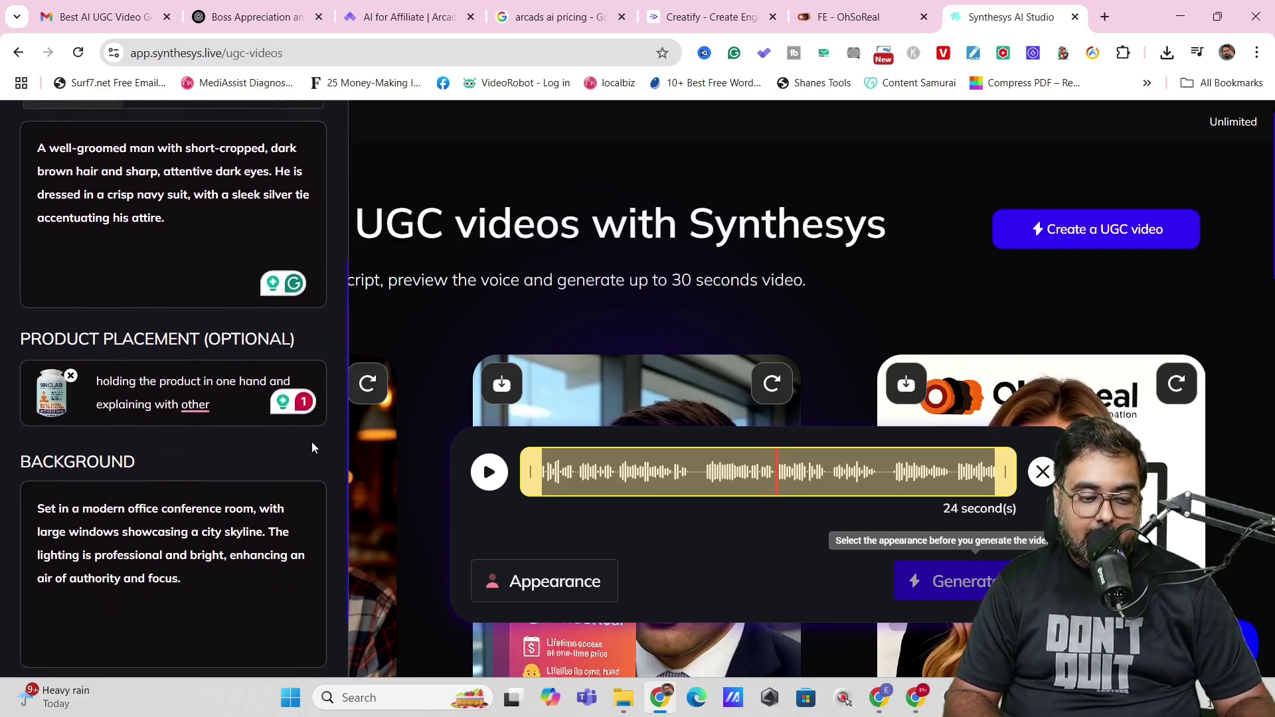
scroll(312, 443, "down", 1)
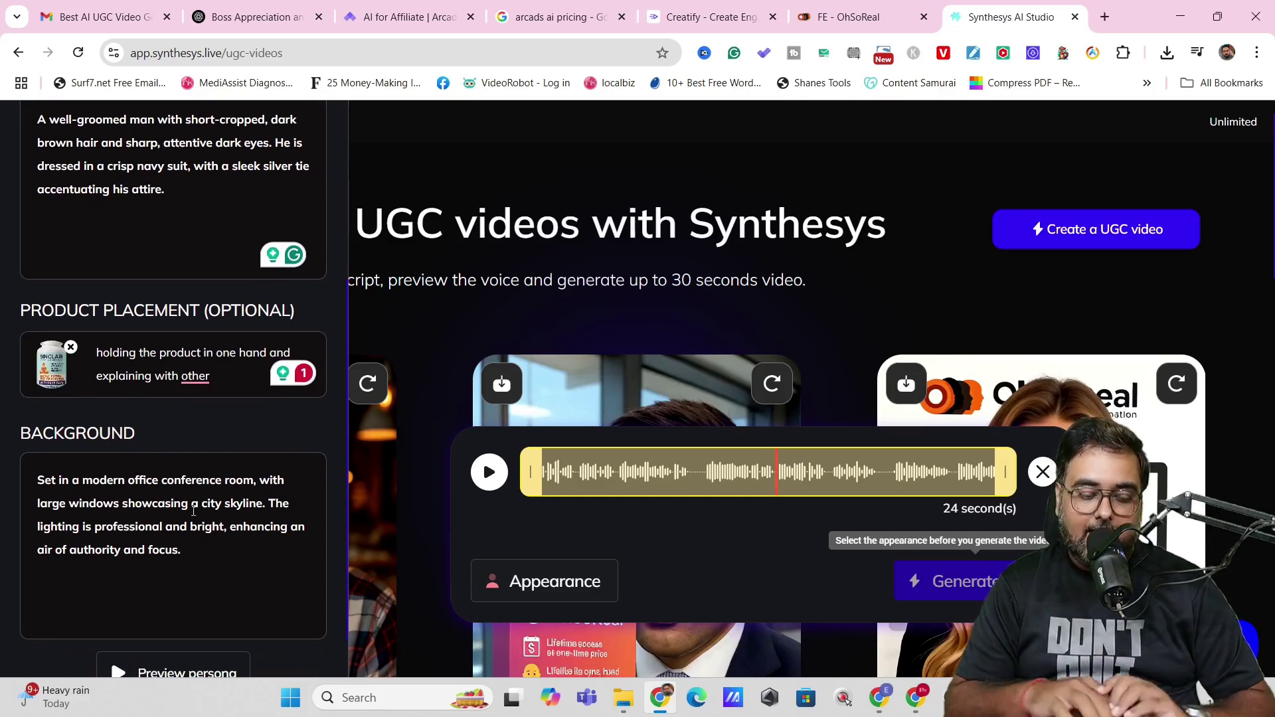
key("ctrl+a")
type("Set in a modern living room, with large windows showcasing a city skyline. The lighting is professional and bright, enhancing an air of authority and focus.")
Preview the suited actor with the Sinclair bottle in a modern living room overlooking a city skyline.
left_click(156, 479)
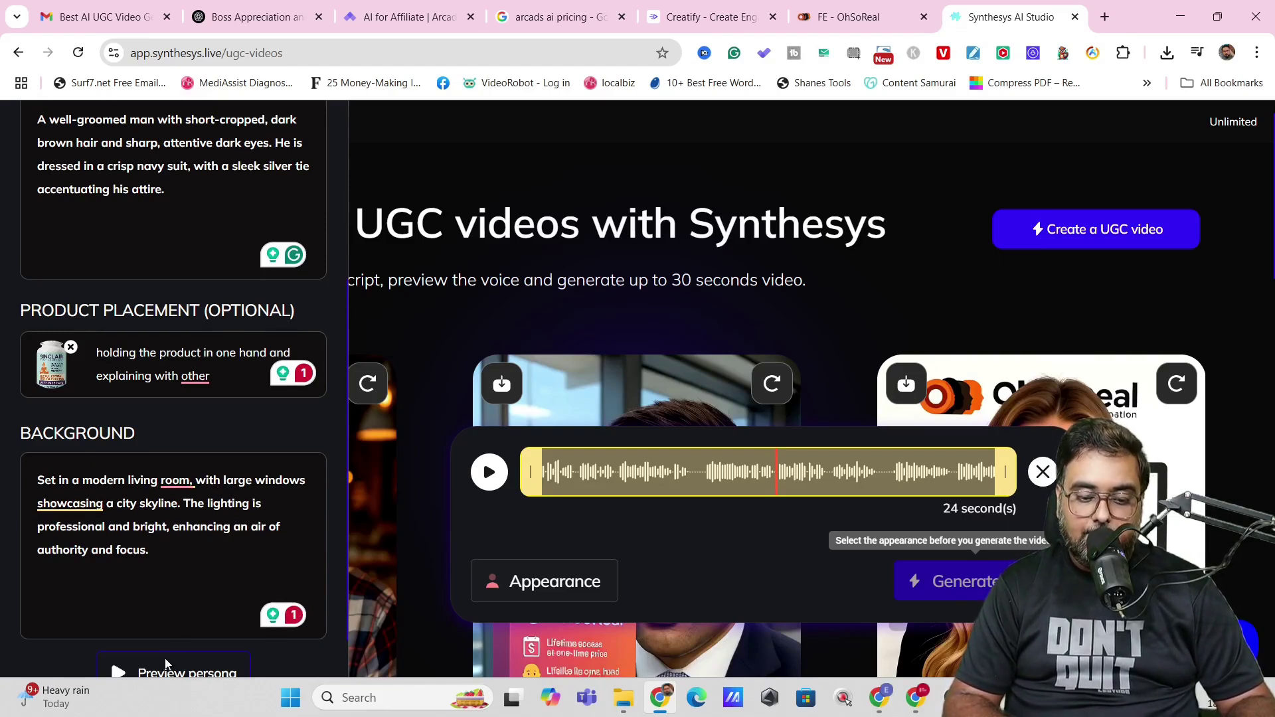
left_click(165, 659)
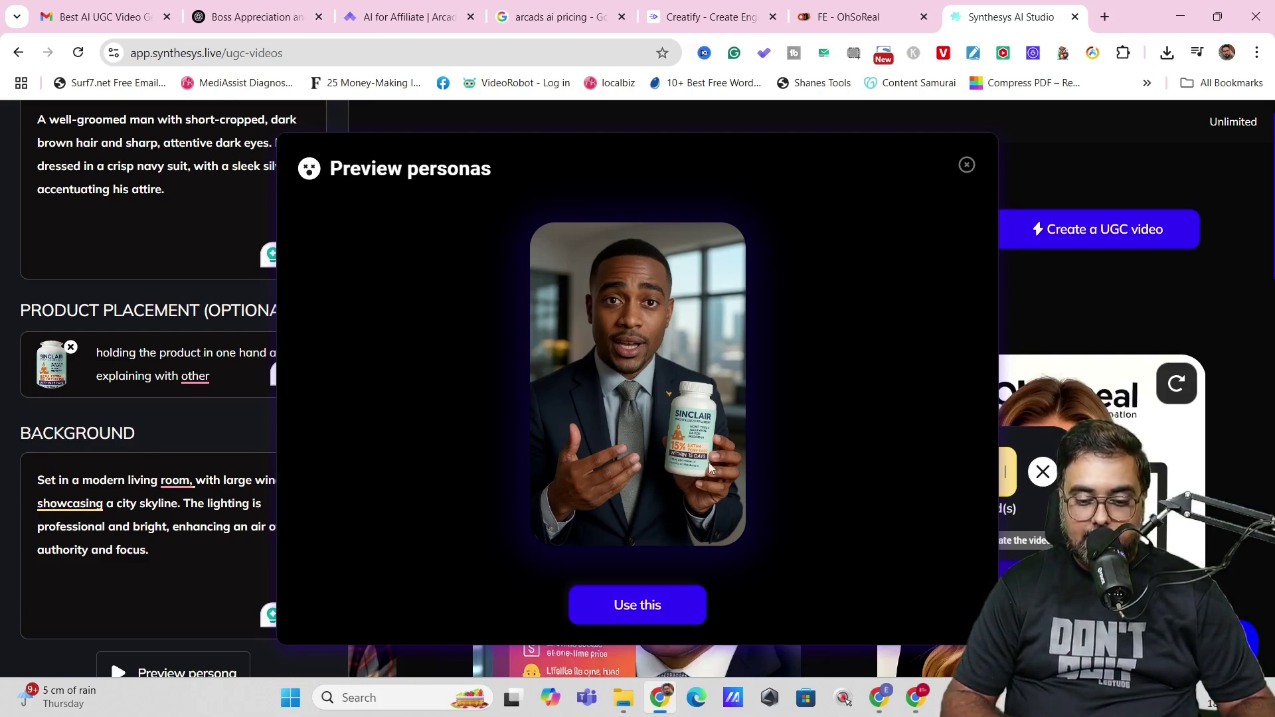
Accept the persona, name the video 'sinclair', and keep 720p normal speed quality.
left_click(639, 605)
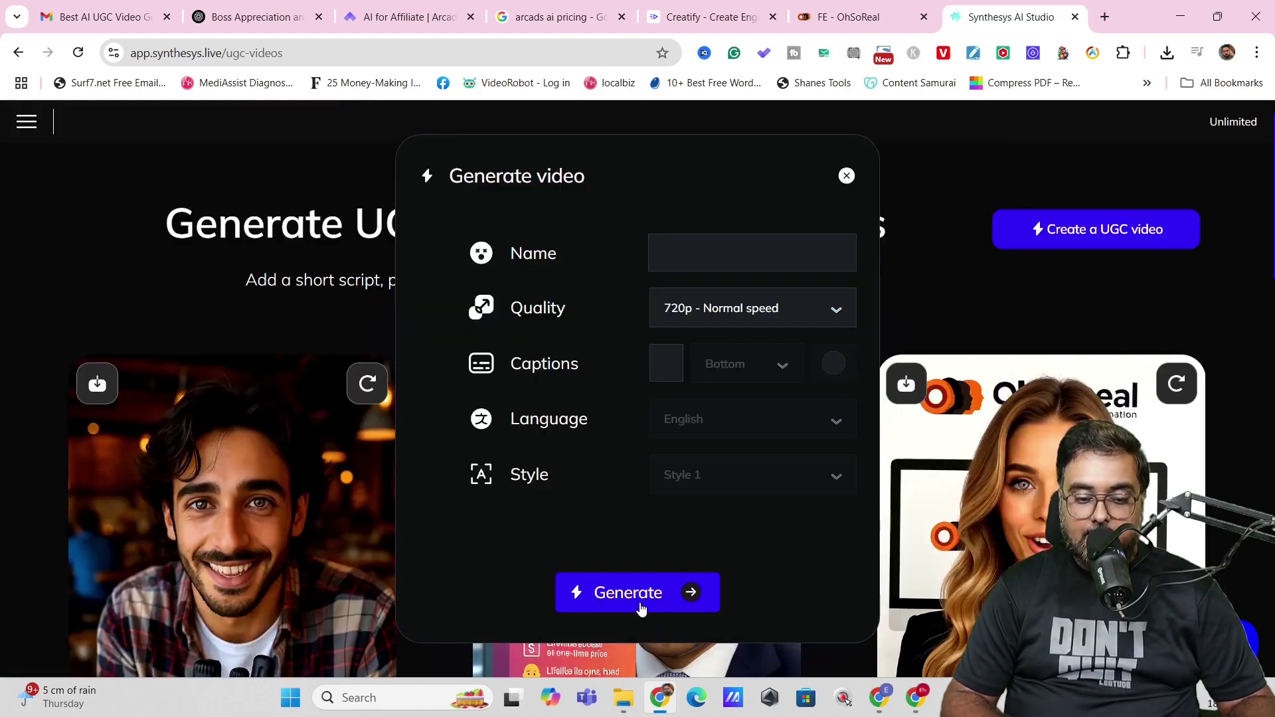
type("sinclair")
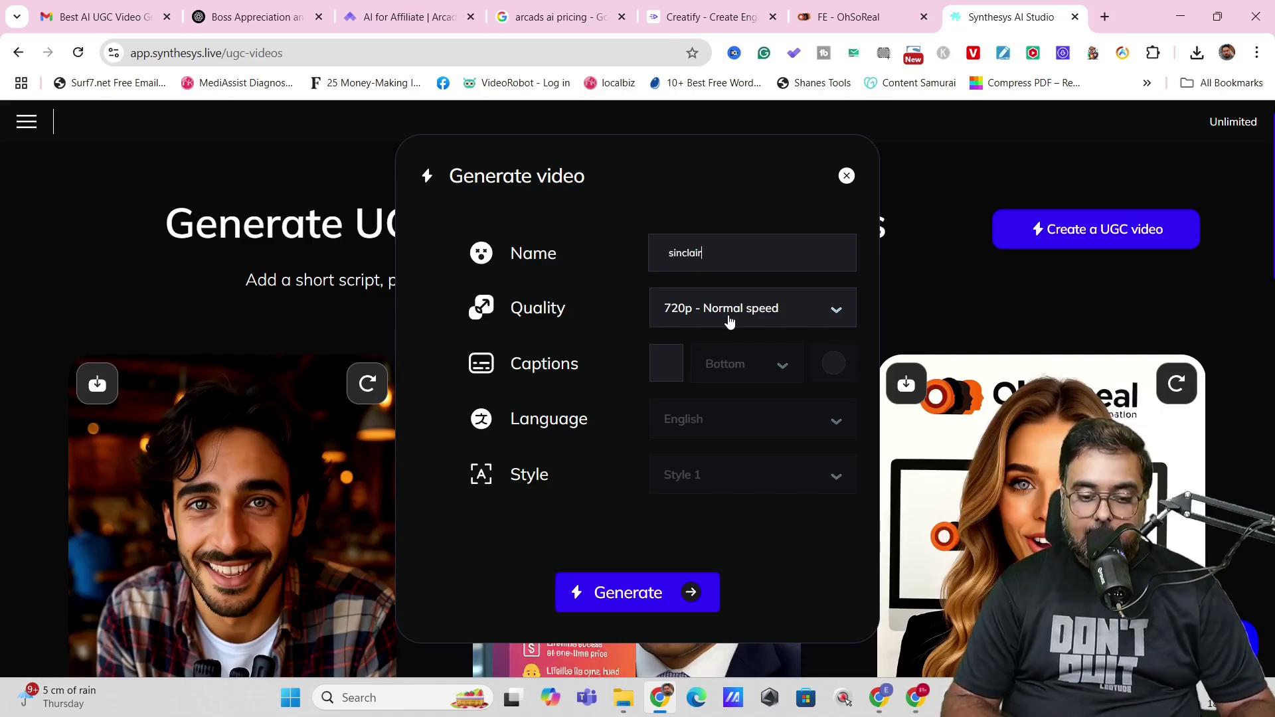
left_click(729, 320)
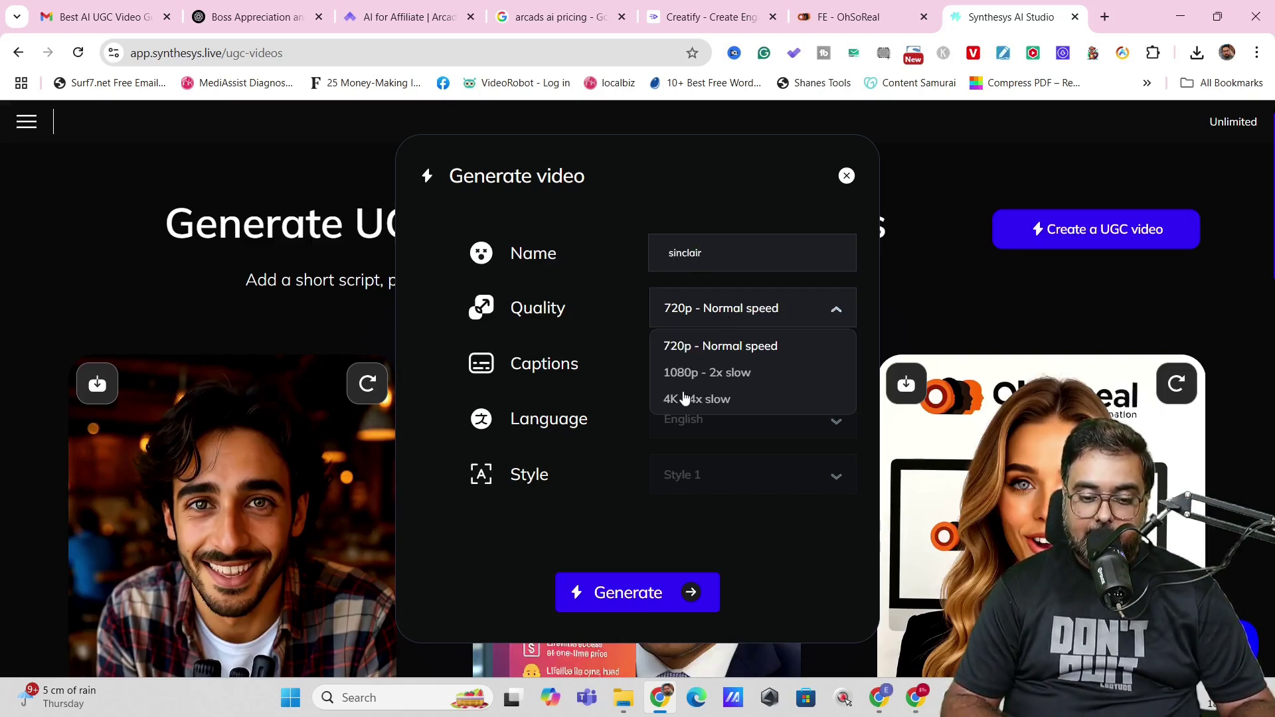
left_click(636, 443)
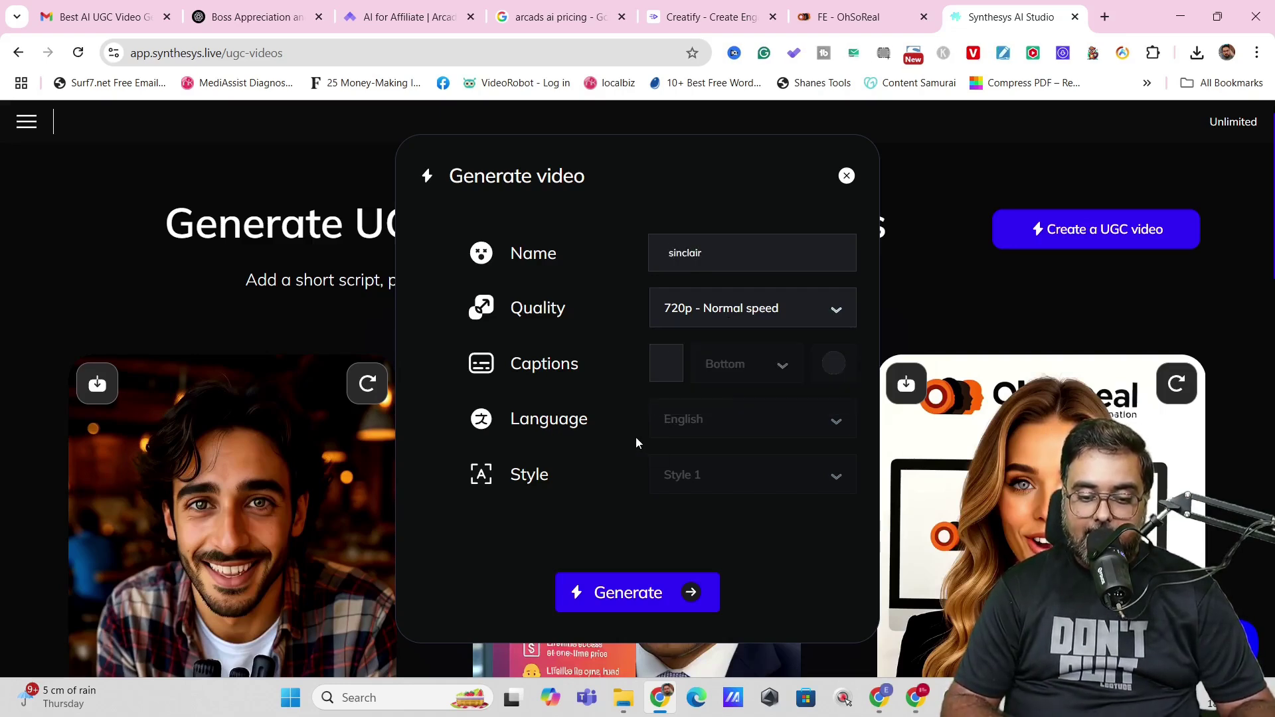
Turn on English captions and make them red.
left_click(676, 373)
scroll(831, 351, "down", 1)
left_click(831, 359)
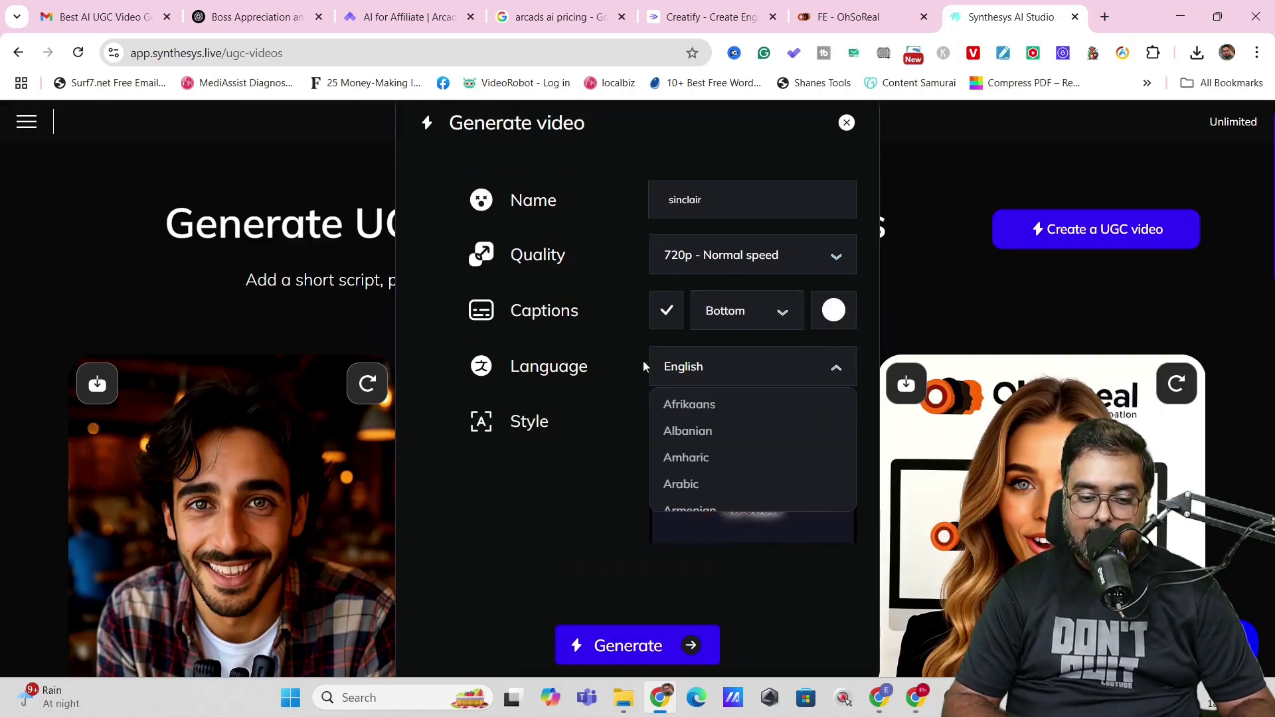
left_click(625, 363)
left_click(833, 311)
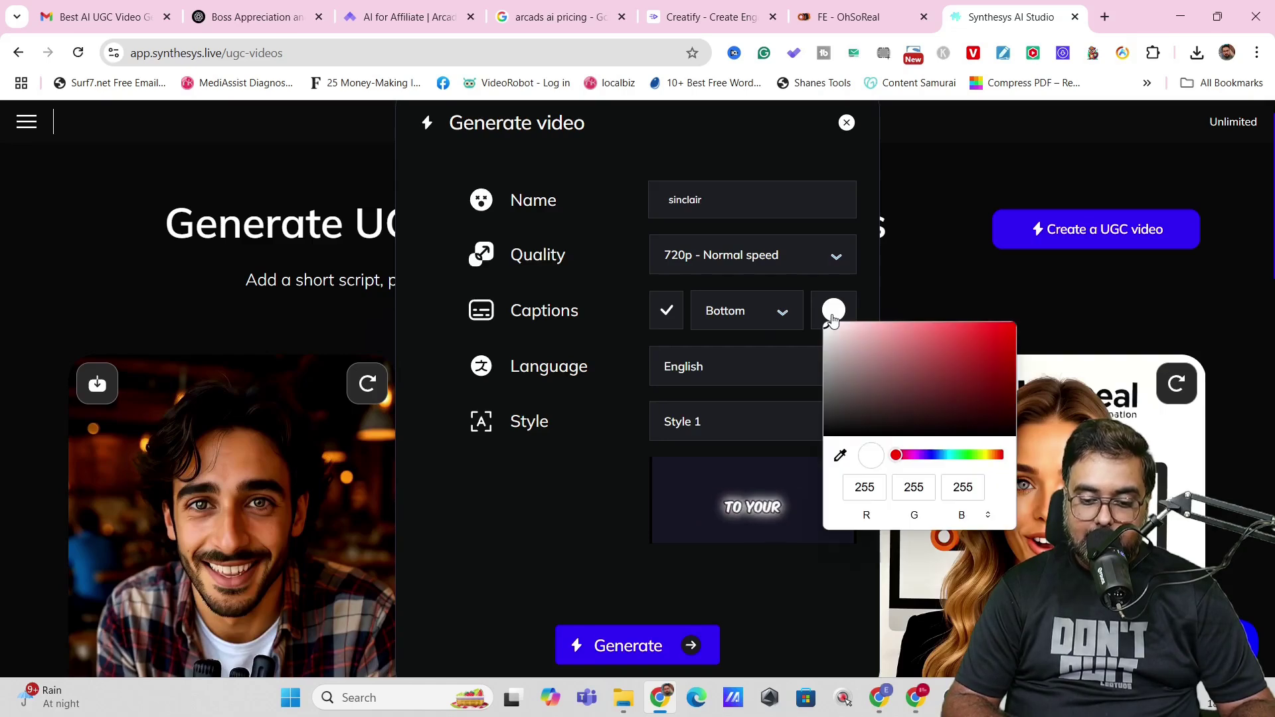
left_click(987, 334)
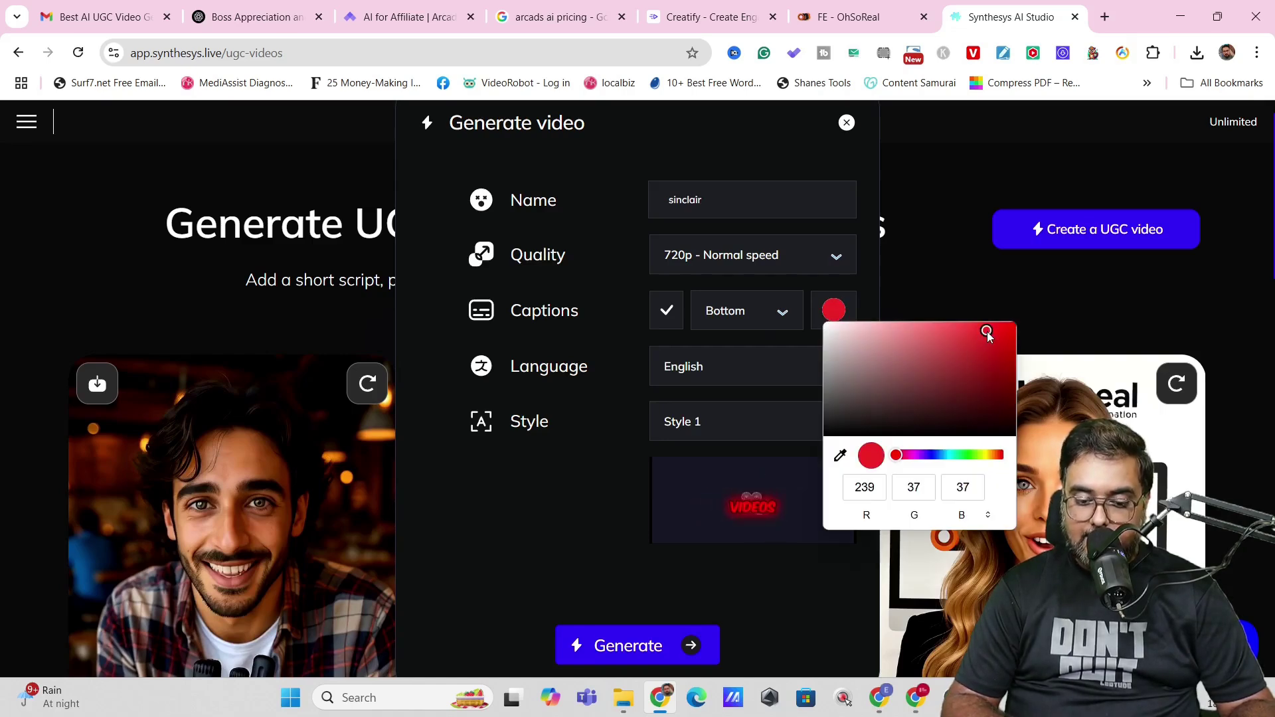
left_click(614, 460)
Set the caption style to Style 1 and generate the video.
left_click(796, 429)
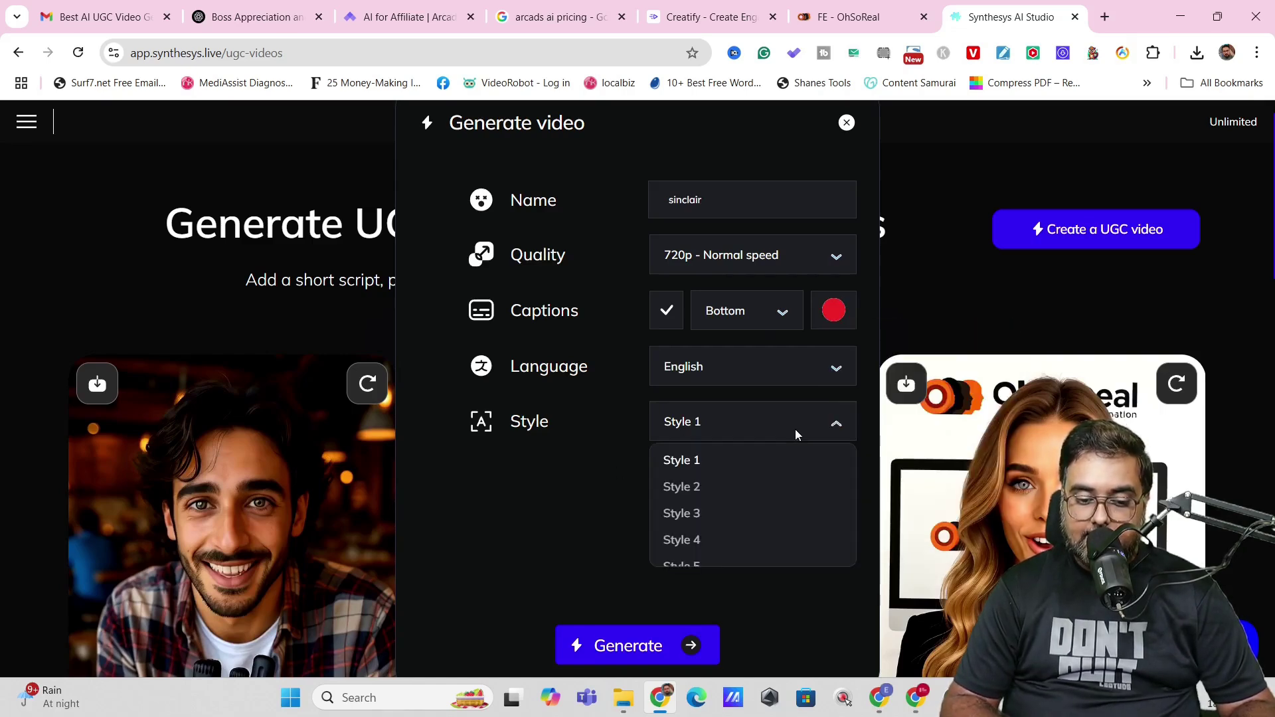
left_click(698, 491)
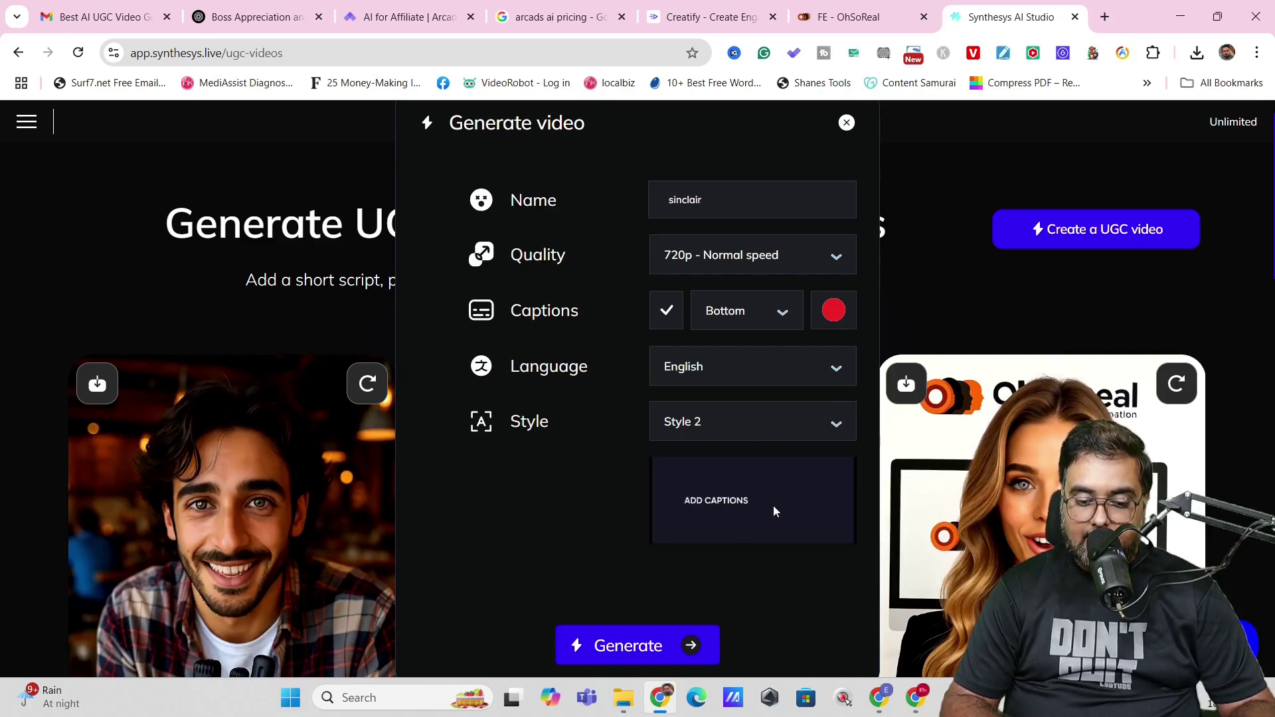
left_click(769, 433)
left_click(712, 460)
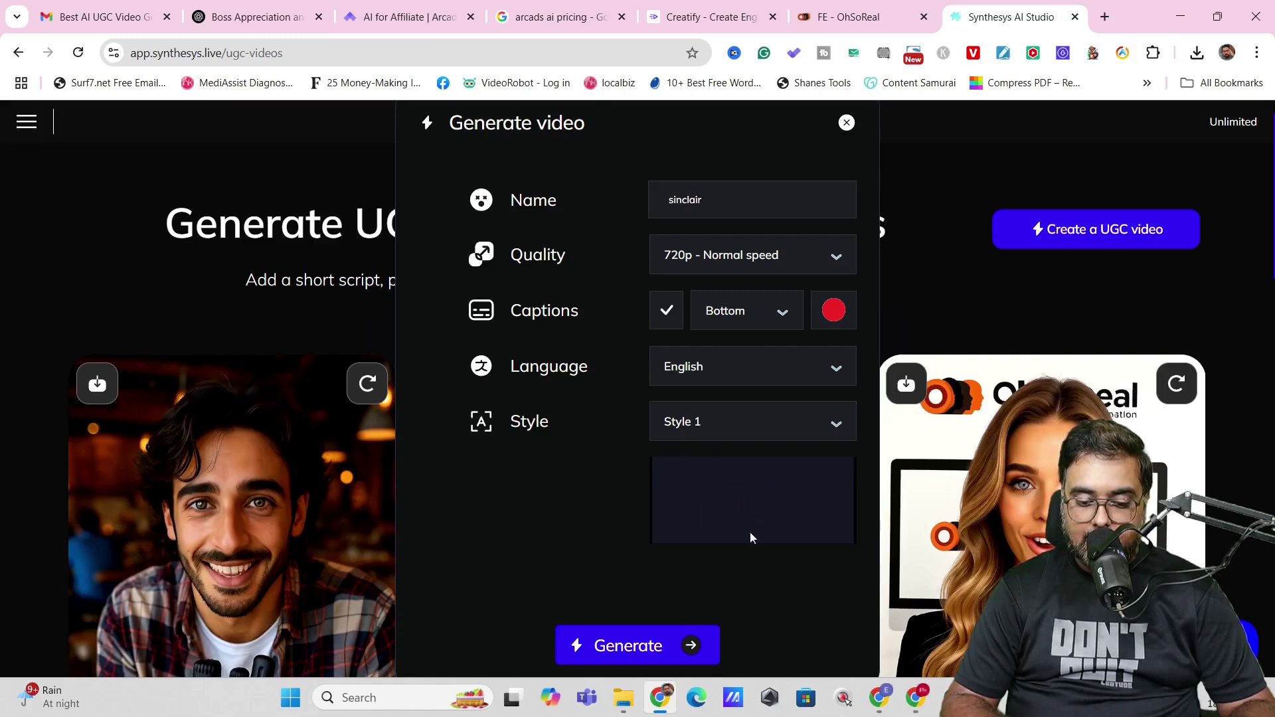
left_click(660, 657)
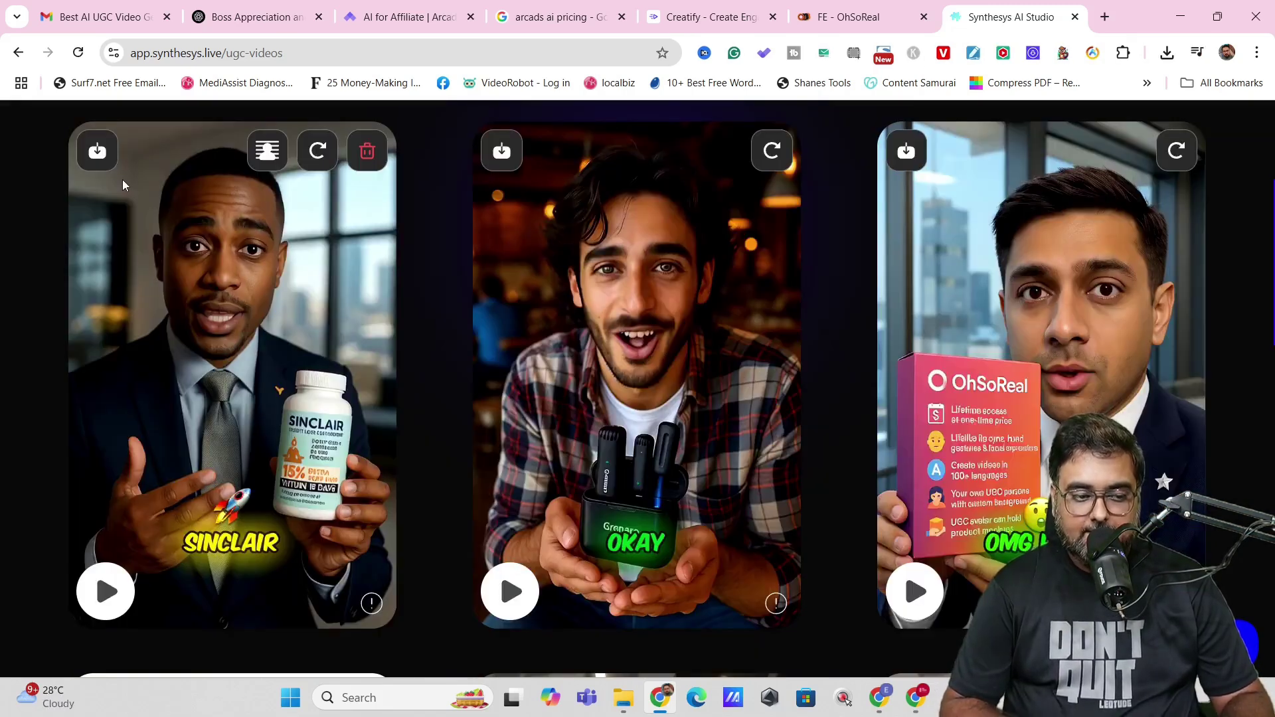
Download the Sinclair video and play it in Media Player, pausing it twice.
left_click(97, 153)
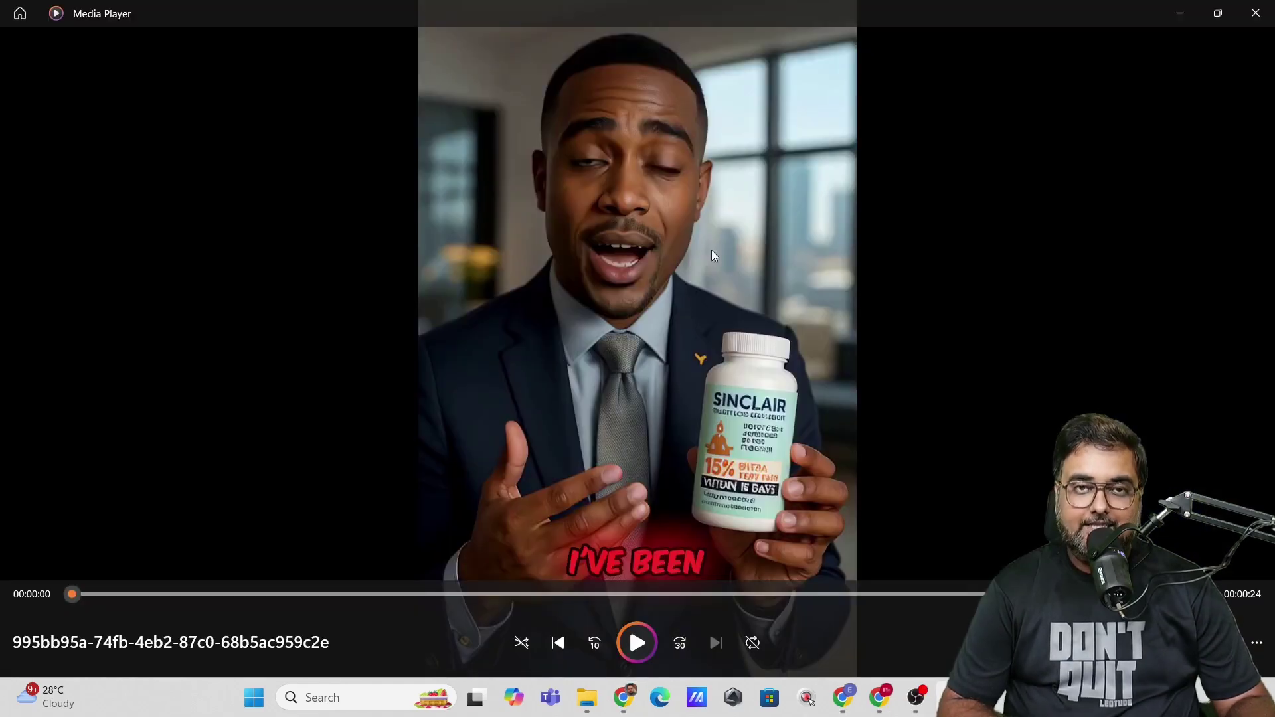
left_click(636, 651)
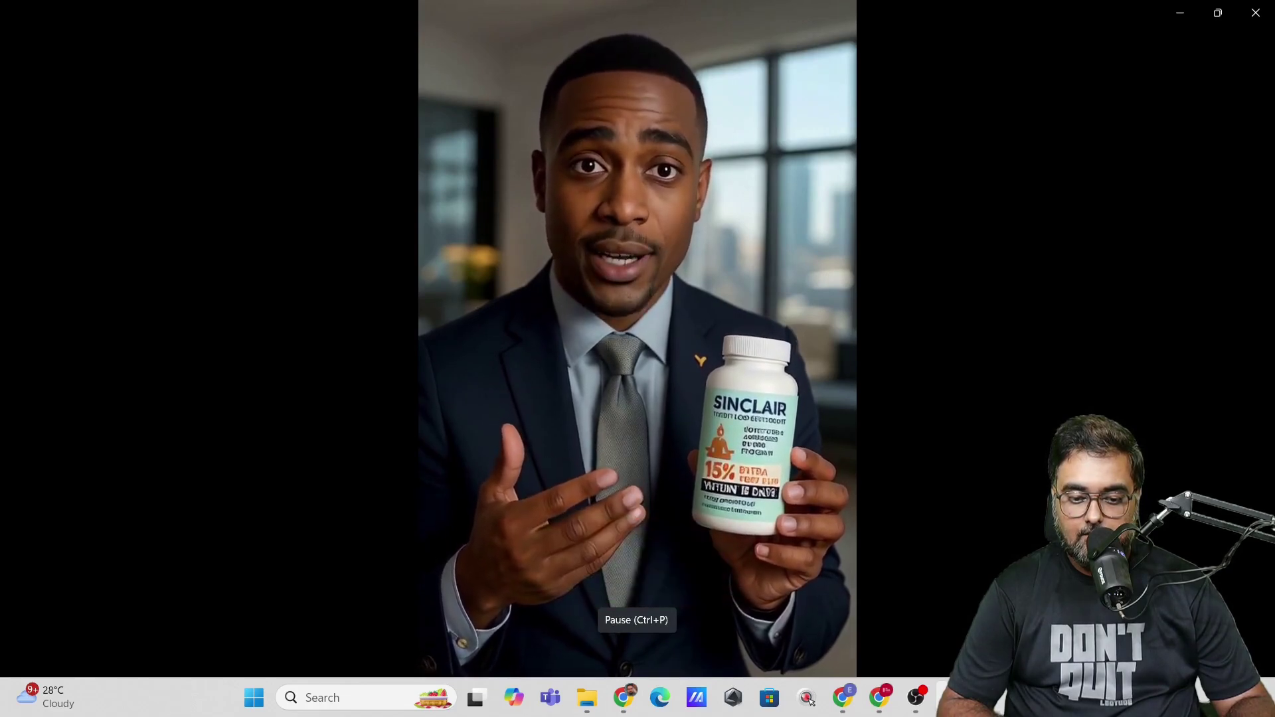
left_click(637, 648)
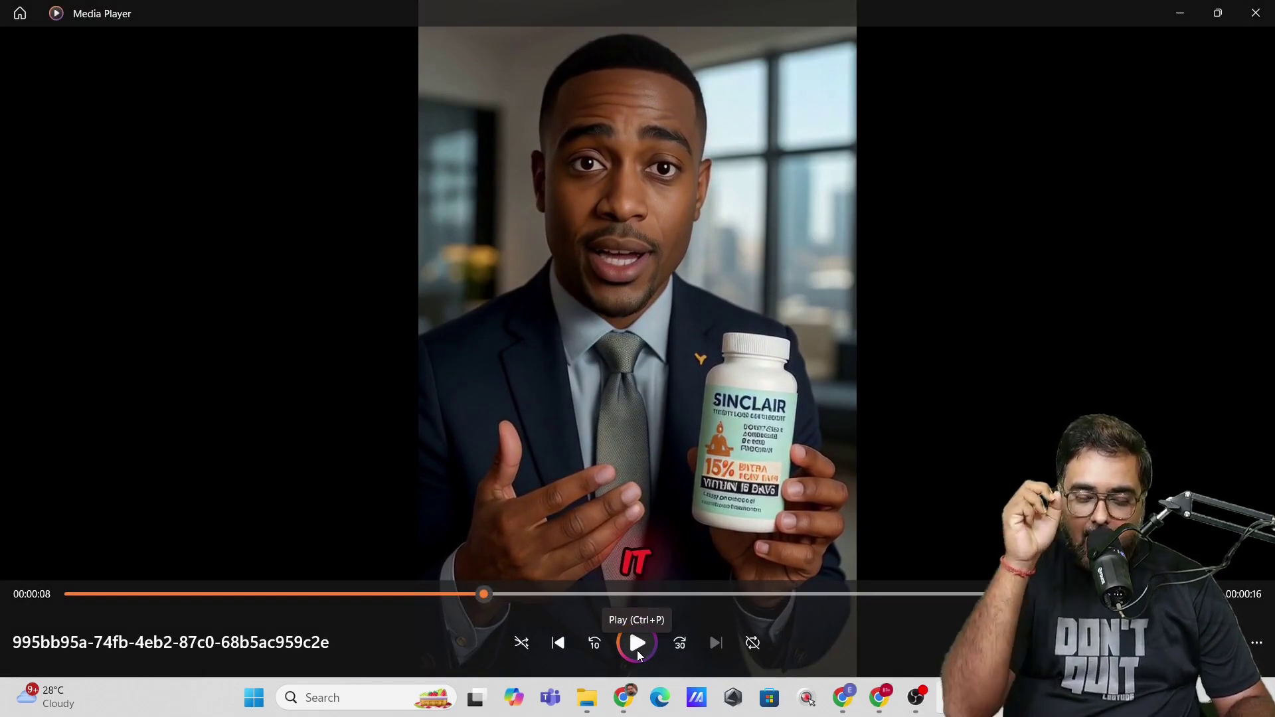
left_click(637, 651)
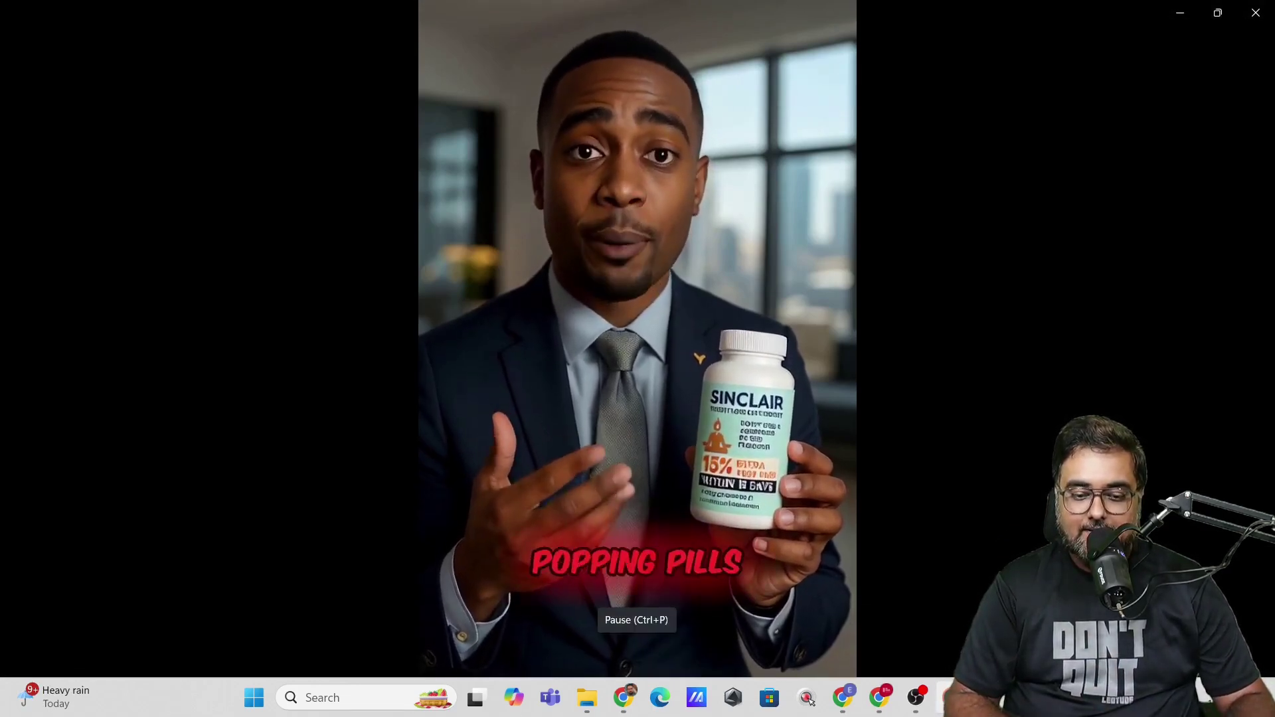
left_click(636, 643)
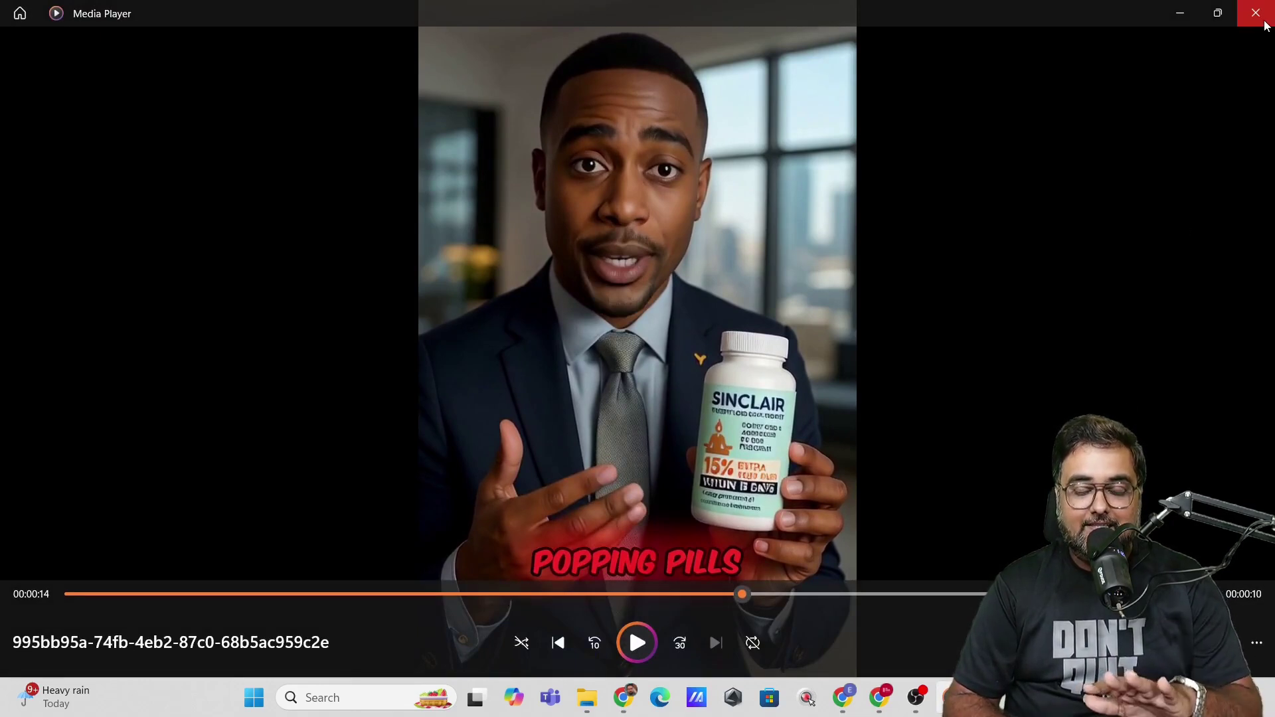